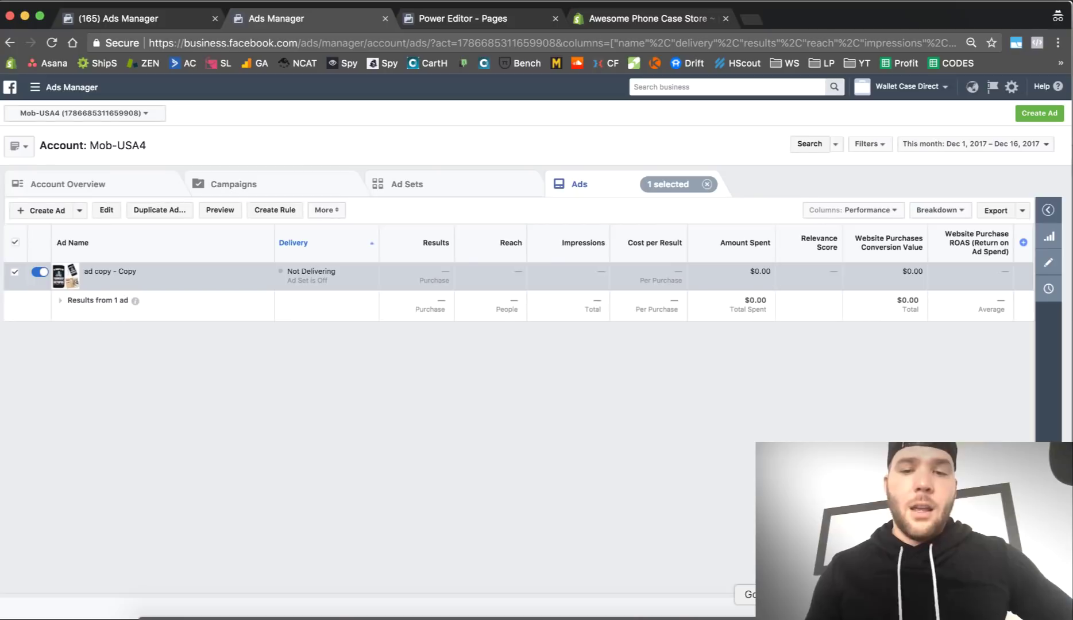
Step: Switch to the Chrome window showing the Mob-USA4 Ads list in Ads Manager
key("super+Tab")
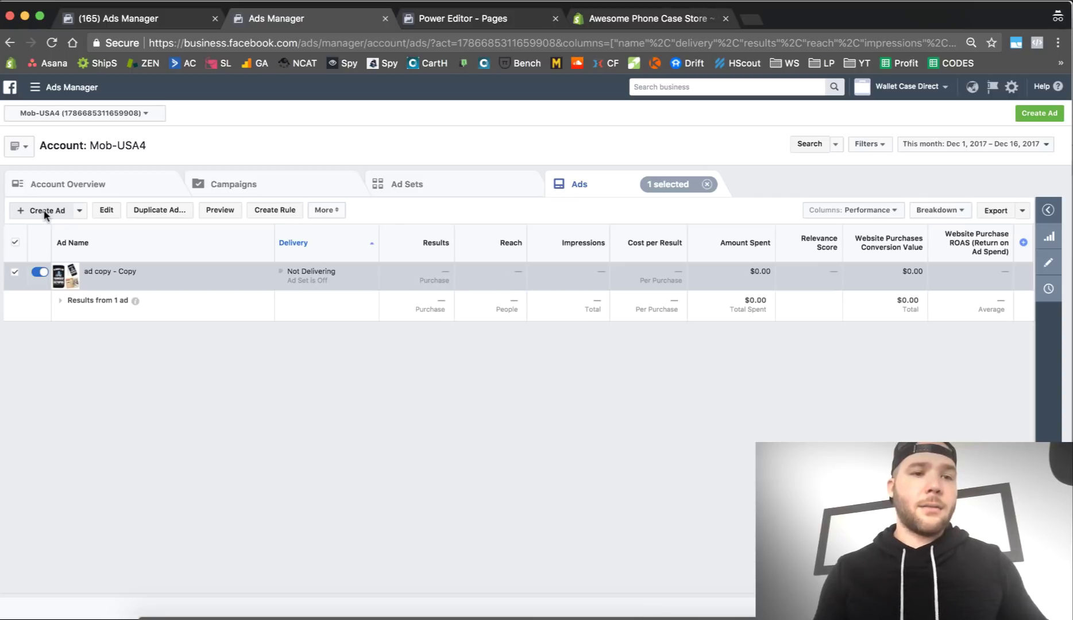
Step: Duplicate ad copy - Copy and open the new ad copy - Copy 2 for editing
left_click(154, 211)
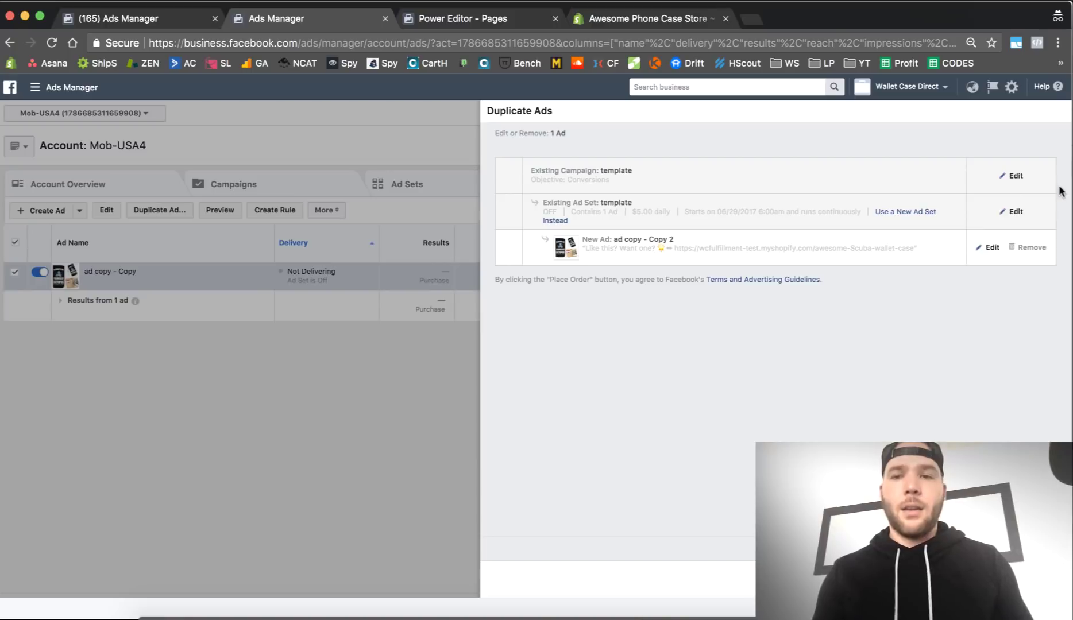
left_click(989, 247)
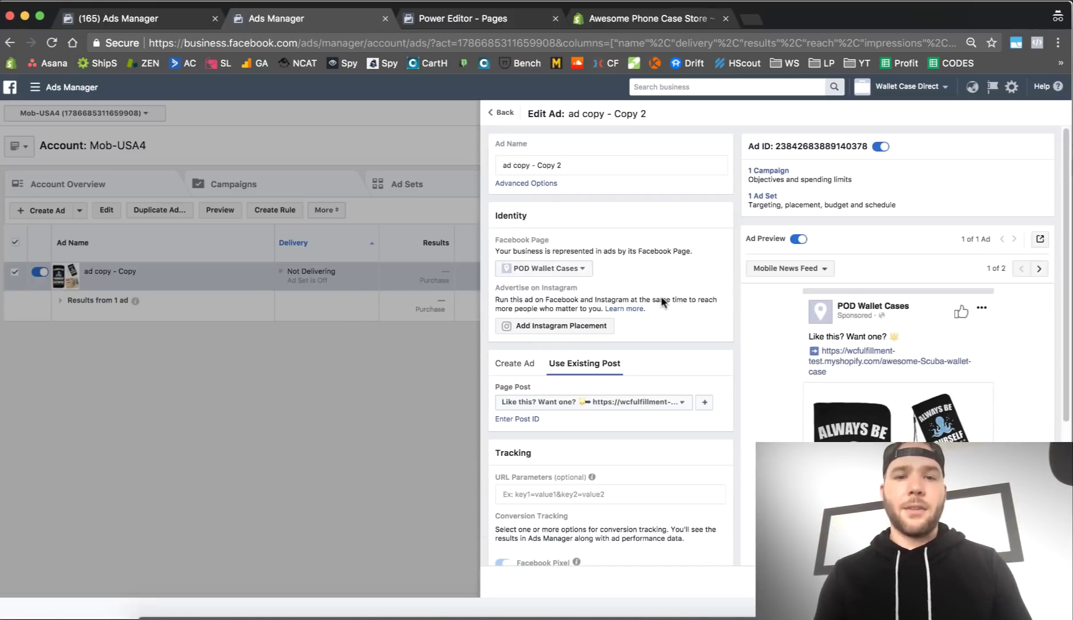
scroll(660, 295, "down", 5)
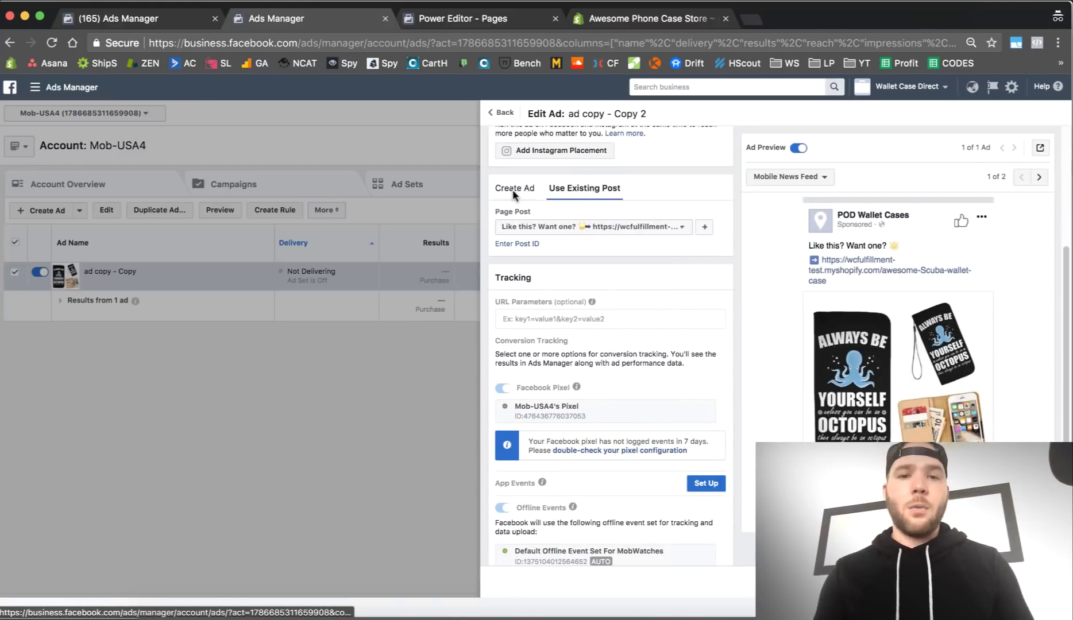
Step: Switch the duplicate's creative to Create Ad and review the form's missing media and link
left_click(513, 190)
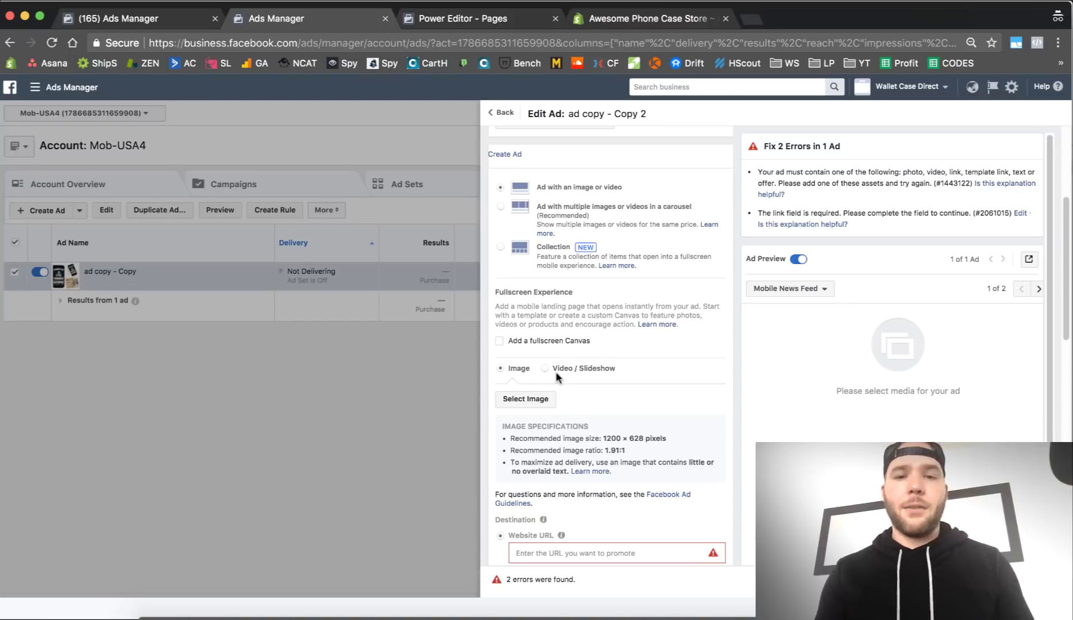
scroll(599, 372, "down", 2)
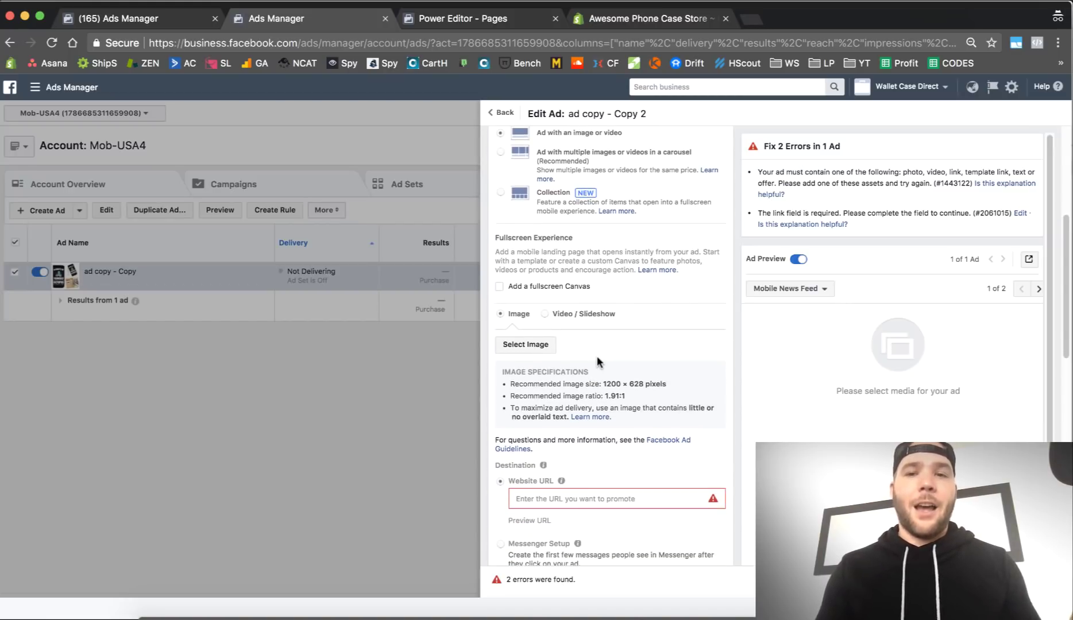
scroll(597, 361, "down", 2)
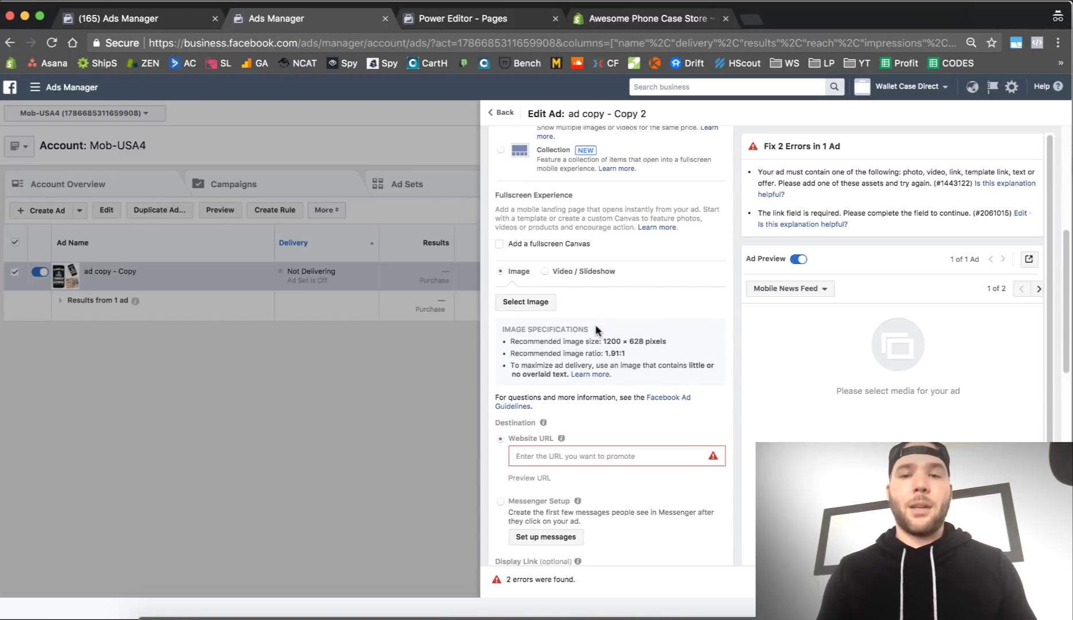
scroll(588, 279, "up", 4)
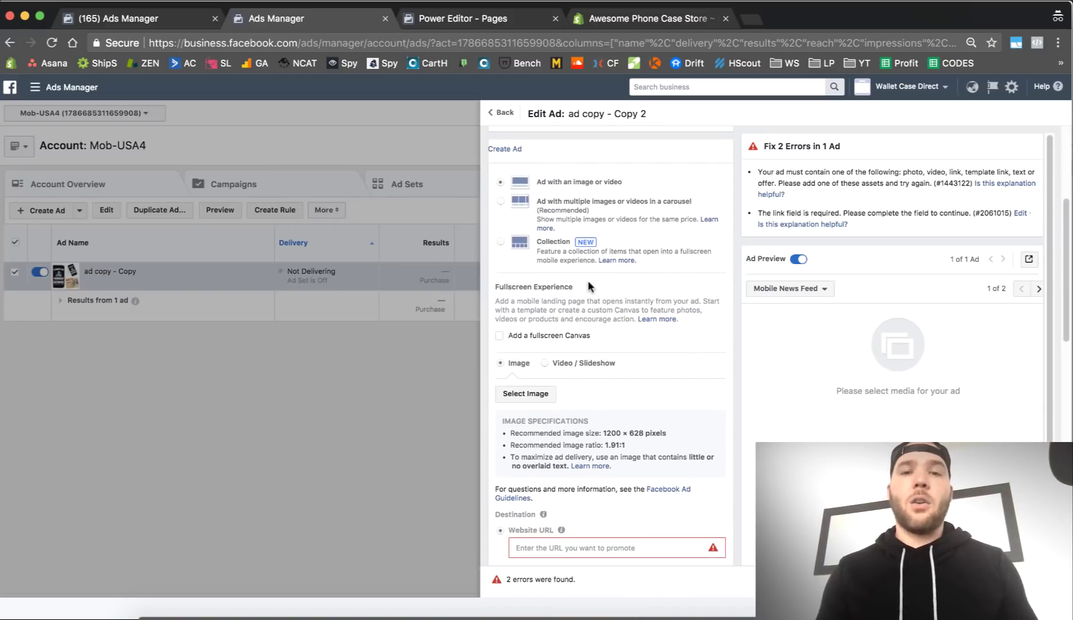
scroll(588, 279, "up", 3)
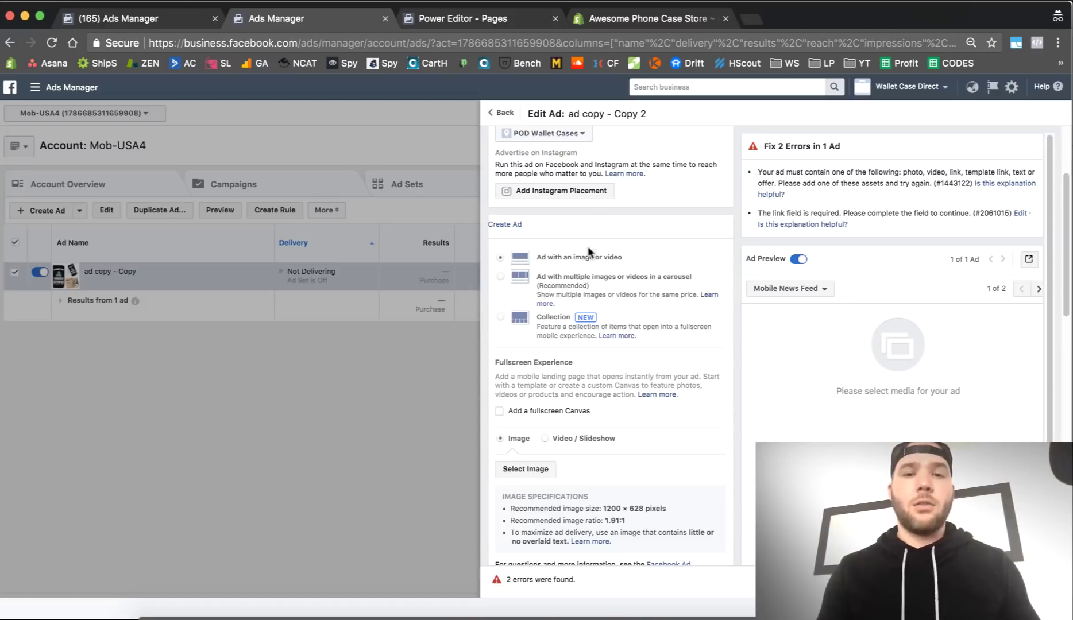
scroll(533, 460, "down", 6)
scroll(533, 457, "down", 5)
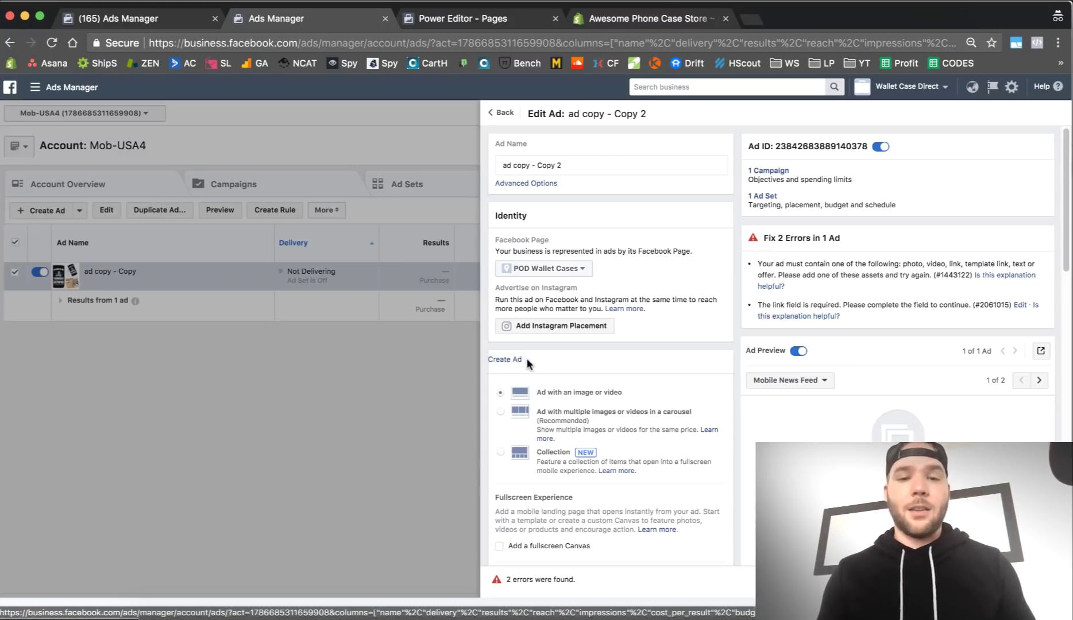
Step: Switch ad copy - Copy 2's creative back to Use Existing Post
left_click(513, 359)
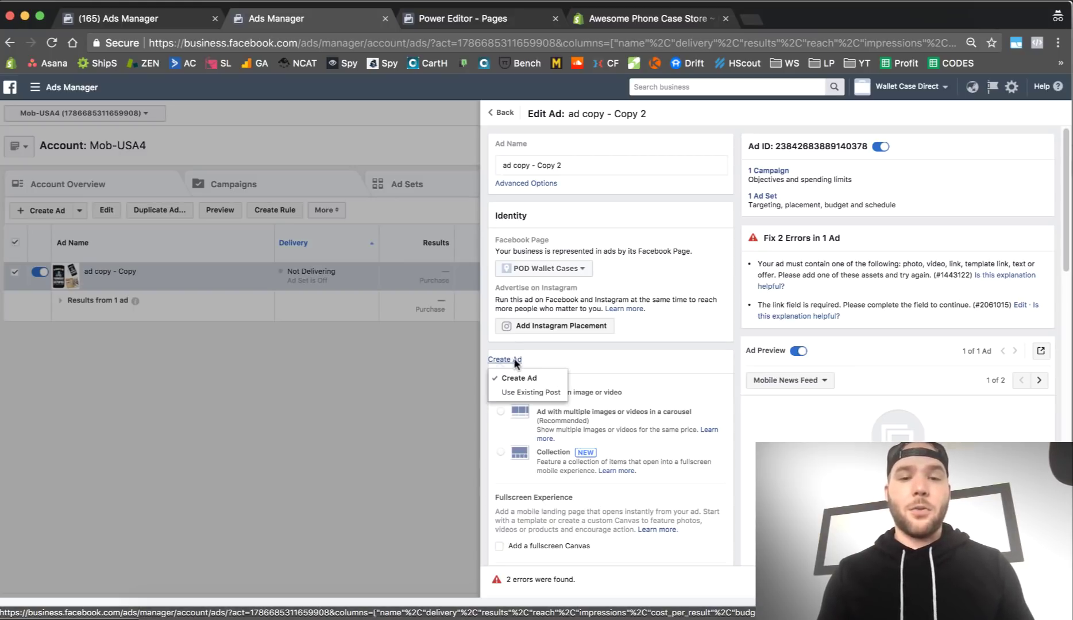
left_click(521, 393)
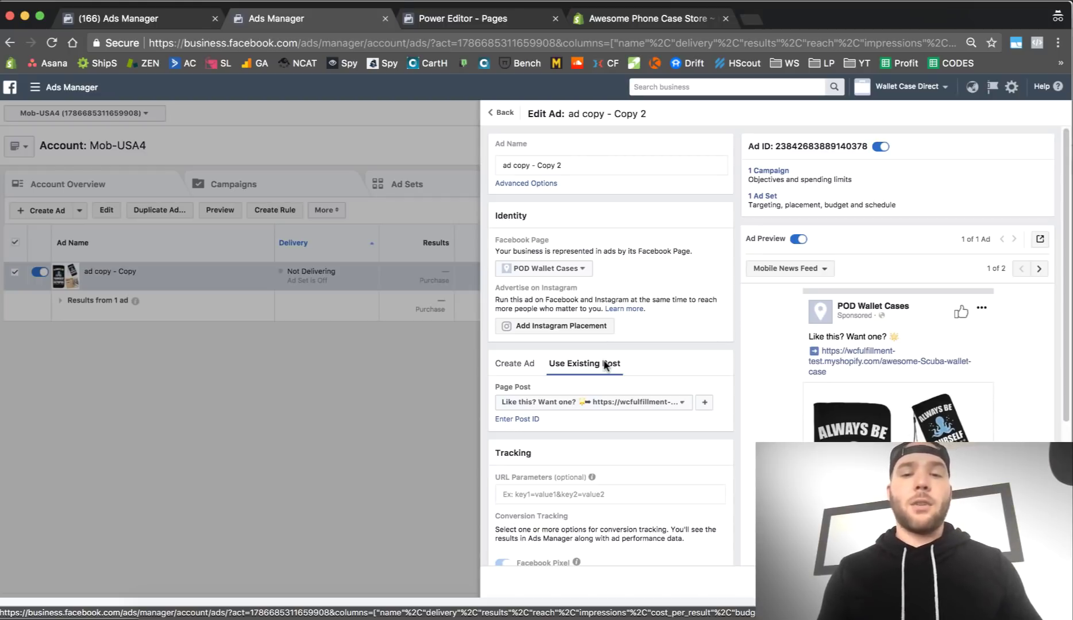
left_click_drag(630, 365, 549, 367)
scroll(548, 365, "down", 2)
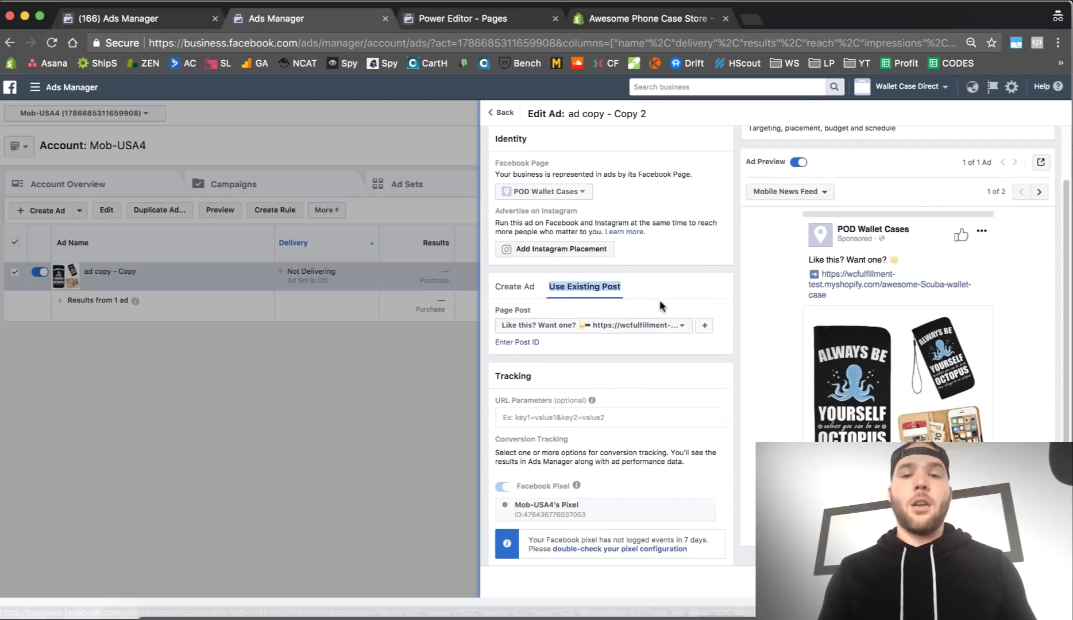
scroll(660, 301, "down", 2)
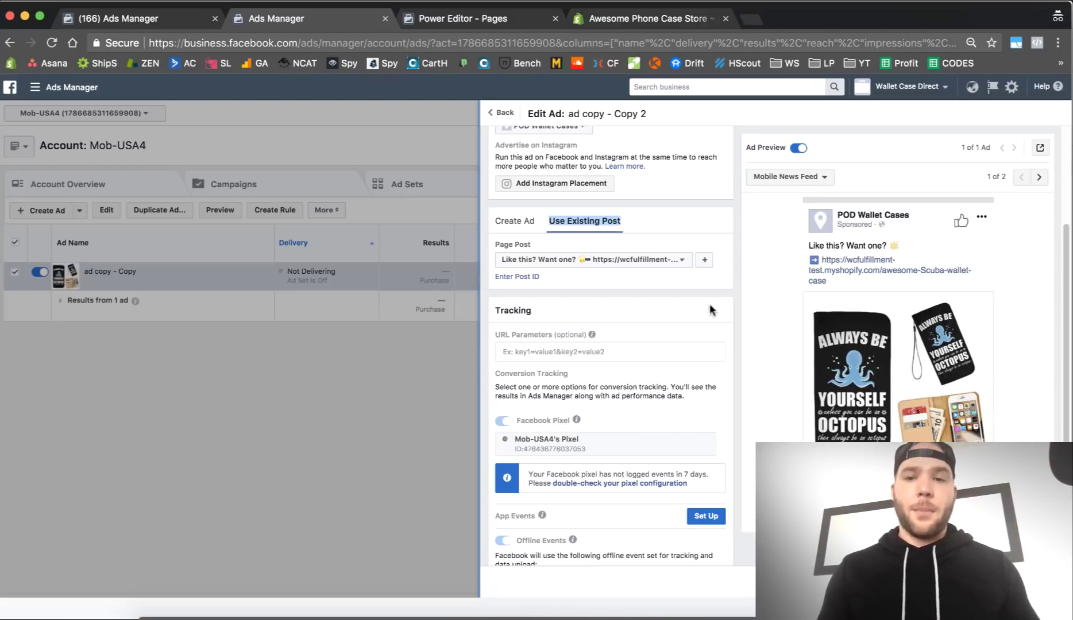
Step: Leave the edit form without saving, returning to the Duplicate Ads summary
scroll(639, 305, "down", 3)
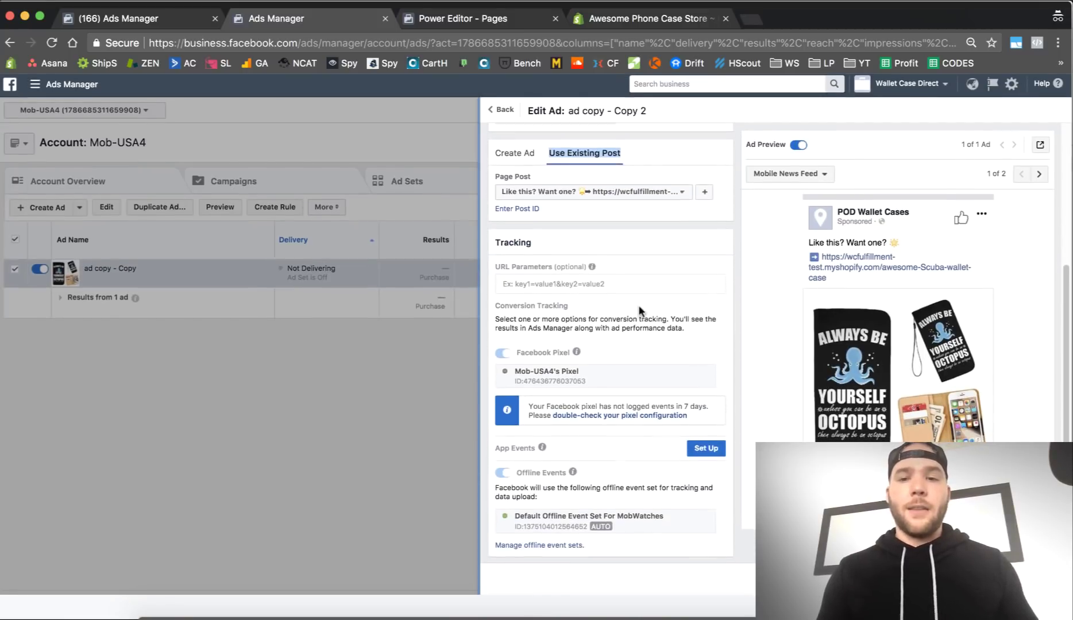
scroll(640, 311, "up", 4)
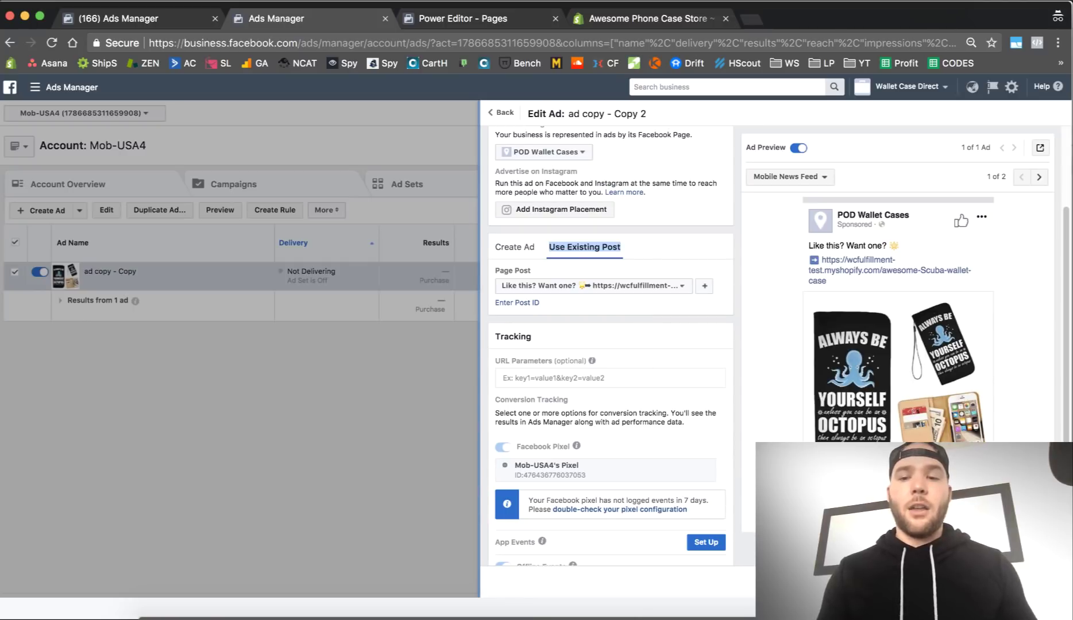
left_click(454, 239)
left_click(543, 293)
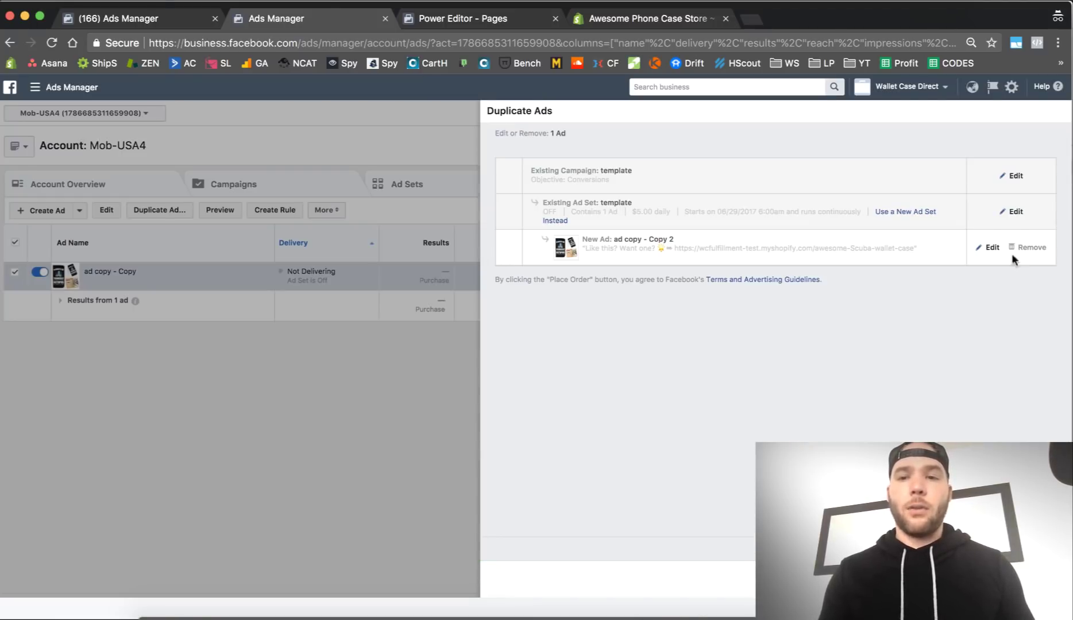
Step: Reopen ad copy - Copy 2 and open, then close, the new page post dialog
left_click(989, 248)
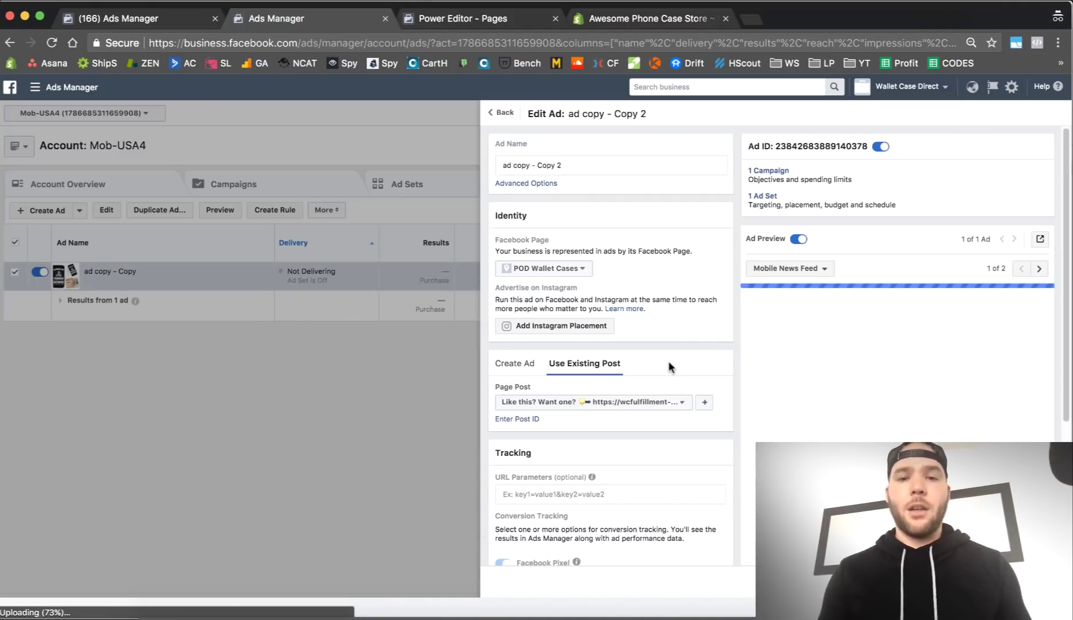
scroll(587, 369, "down", 2)
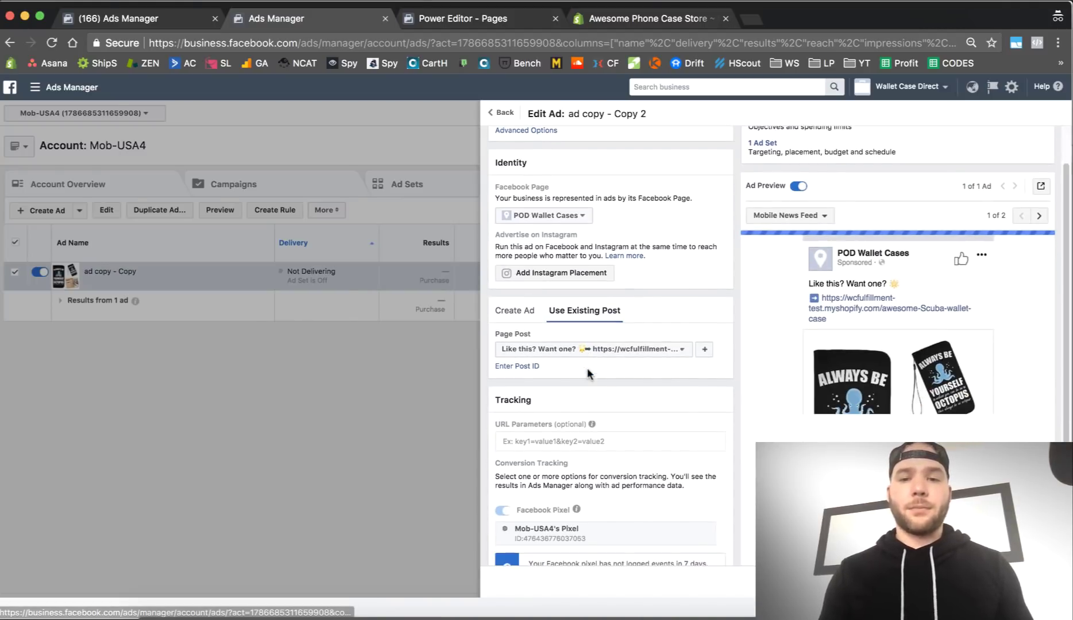
left_click(704, 350)
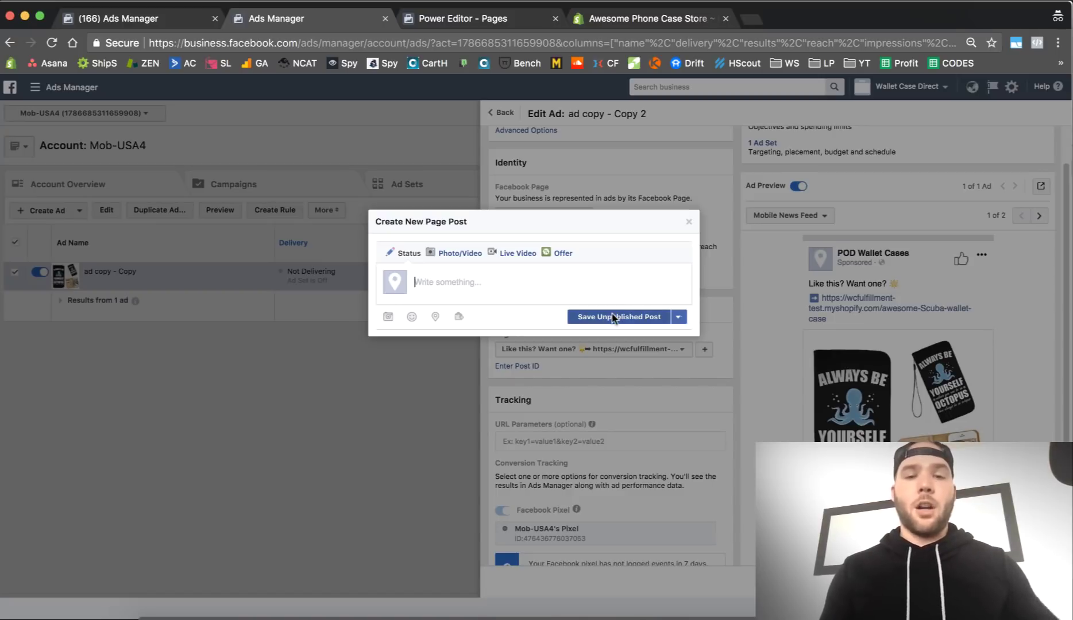
left_click(689, 222)
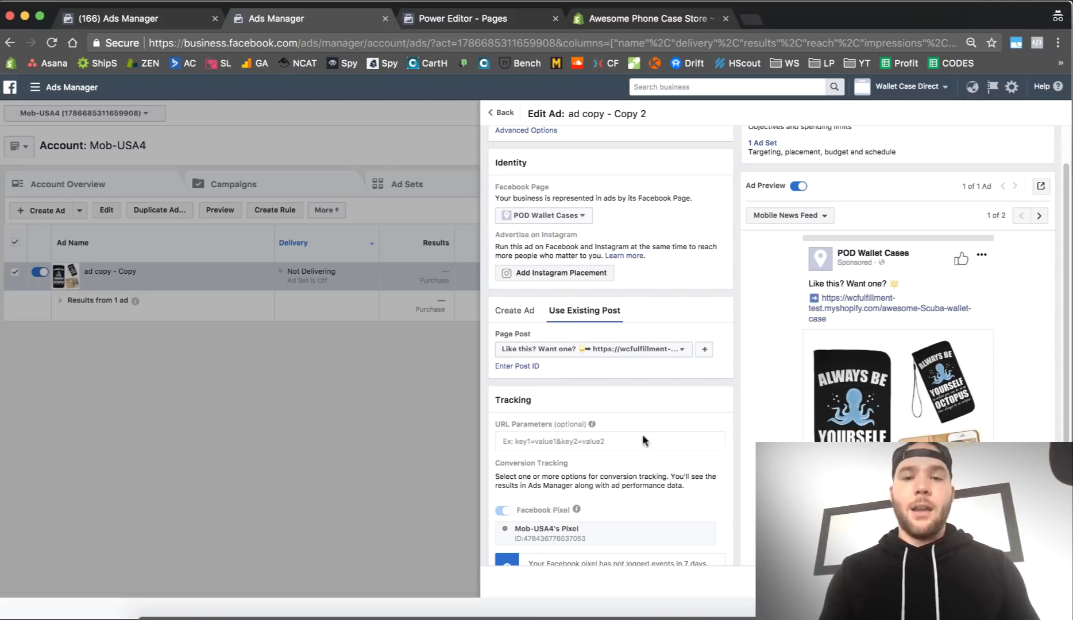
left_click(515, 368)
type("234235435456")
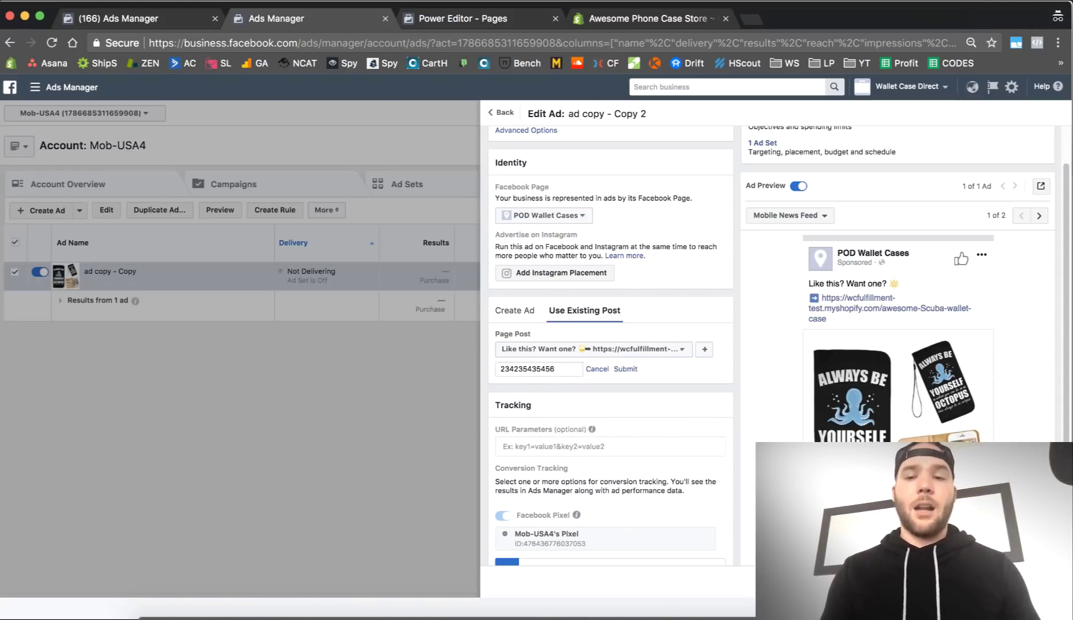
key("Return")
left_click(306, 286)
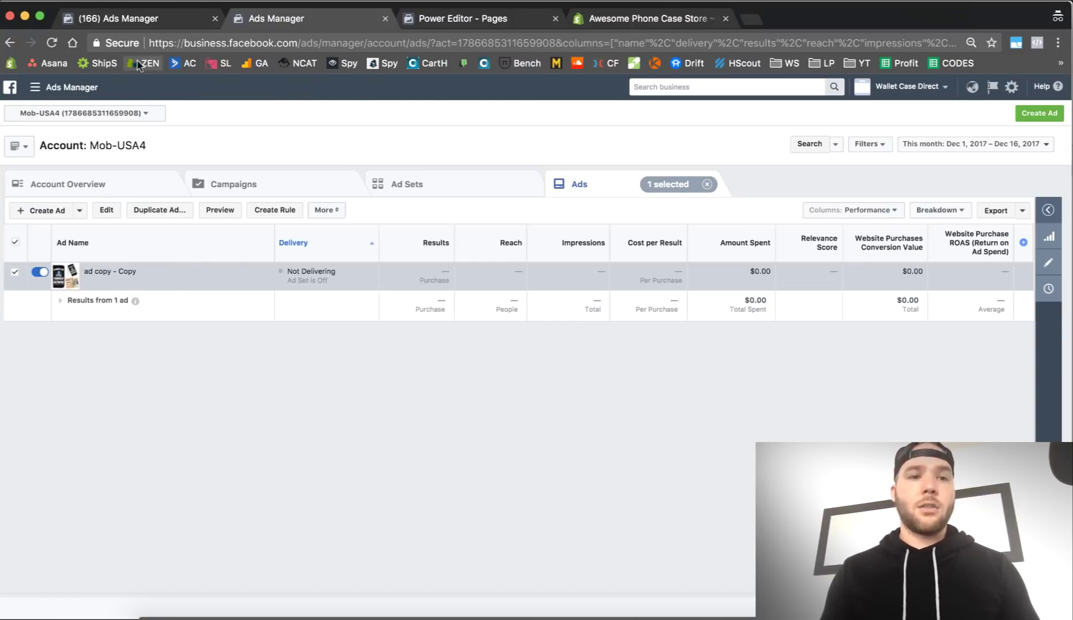
Step: Go to Power Editor's Page Posts and start a new unpublished Photo post with text
left_click(72, 88)
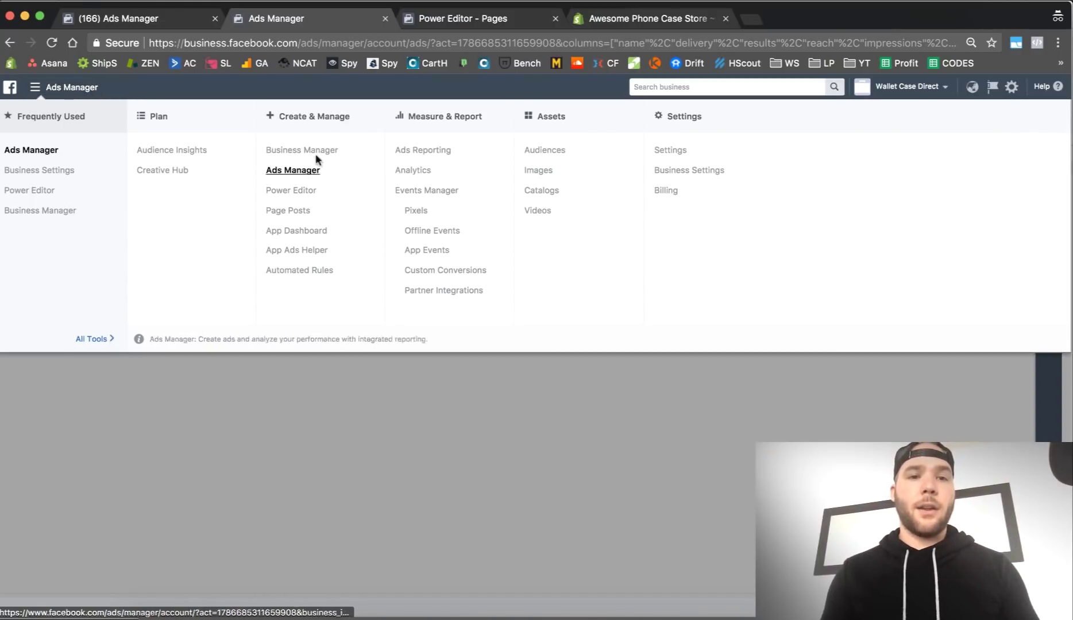
left_click(485, 19)
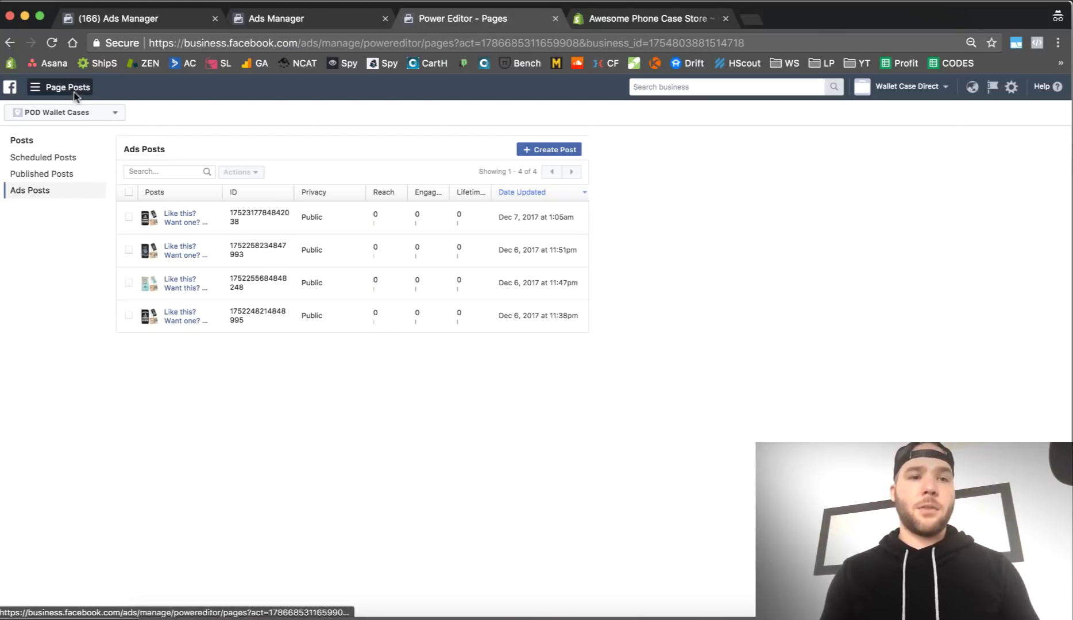
left_click(551, 150)
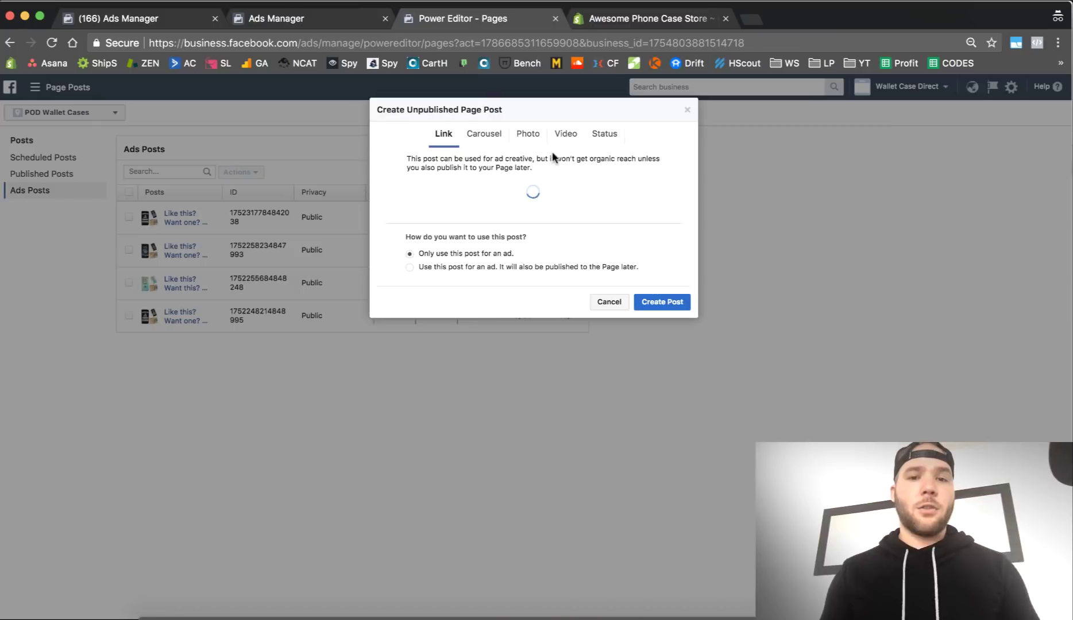
key("Escape")
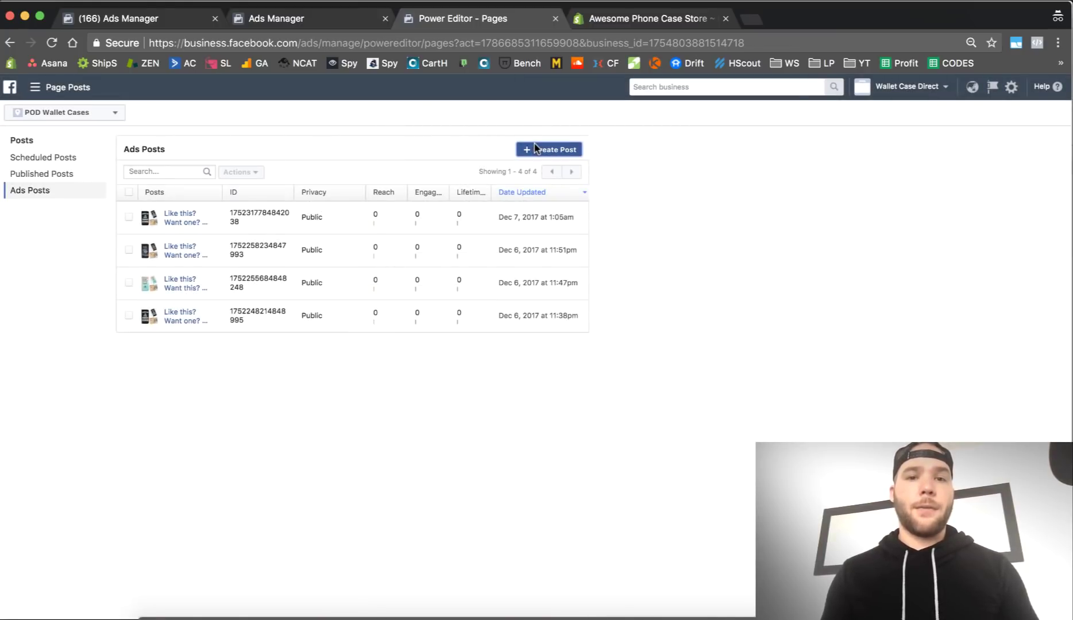
left_click(535, 153)
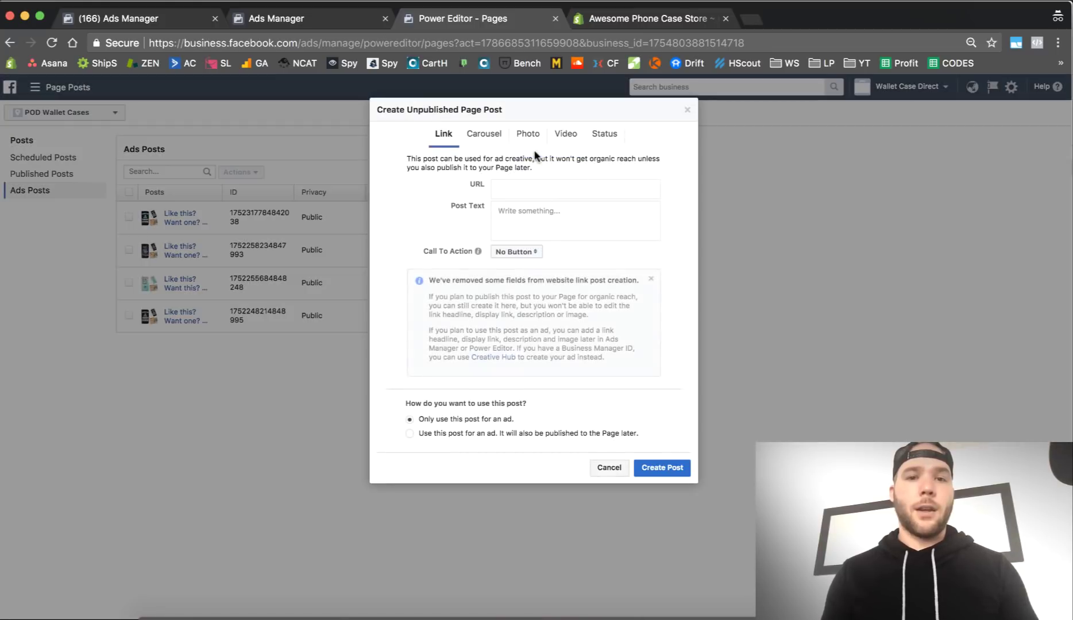
left_click(526, 137)
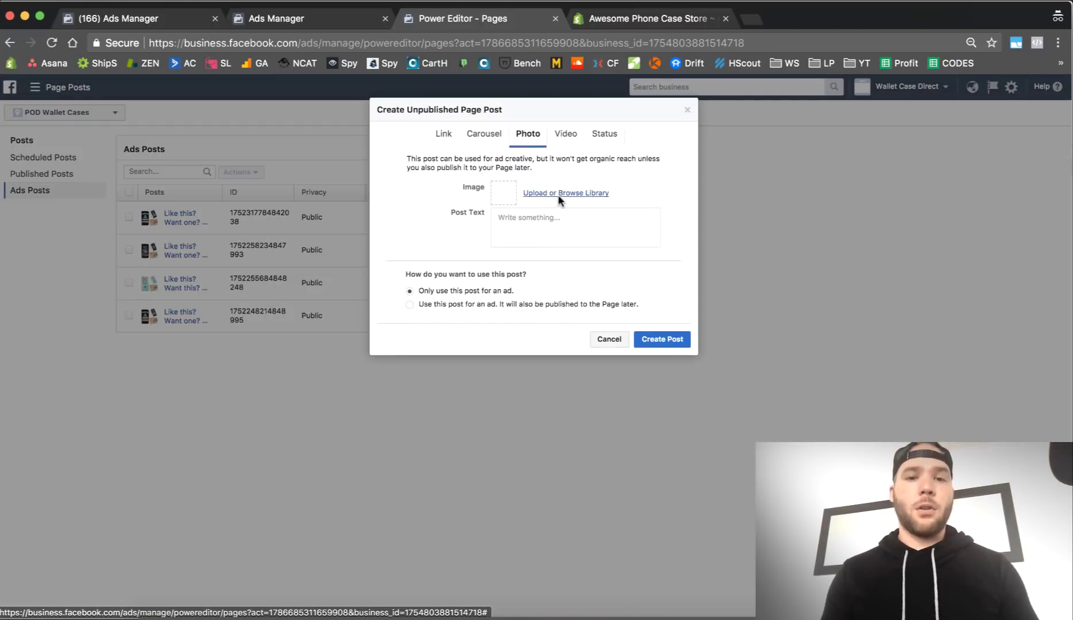
left_click(543, 226)
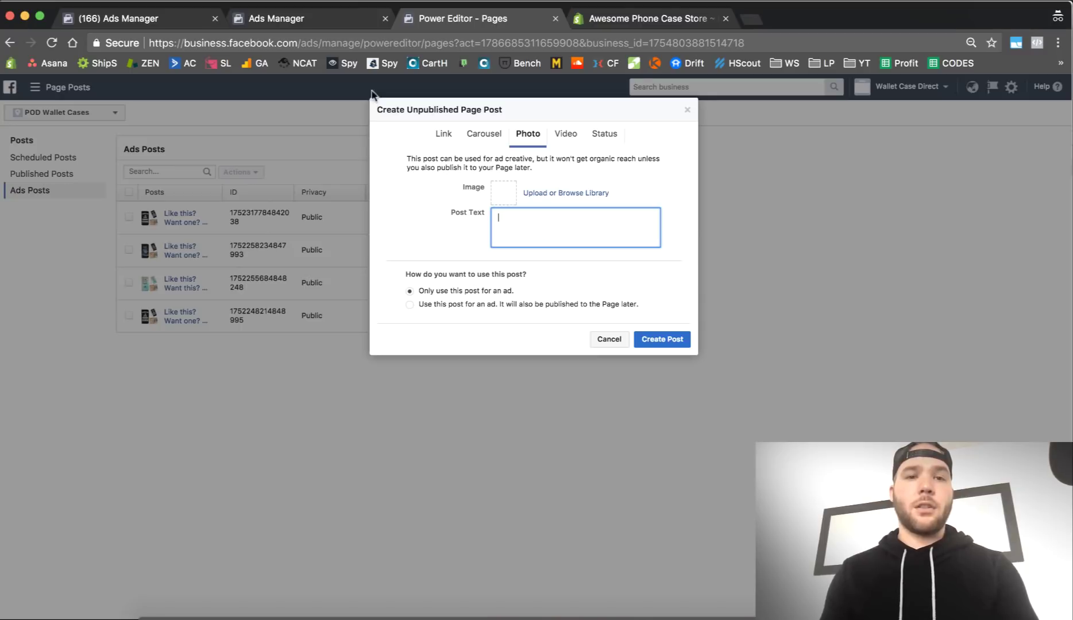
Step: Preview ad copy - Copy as a Mobile News Feed ad in Ads Manager
left_click(316, 24)
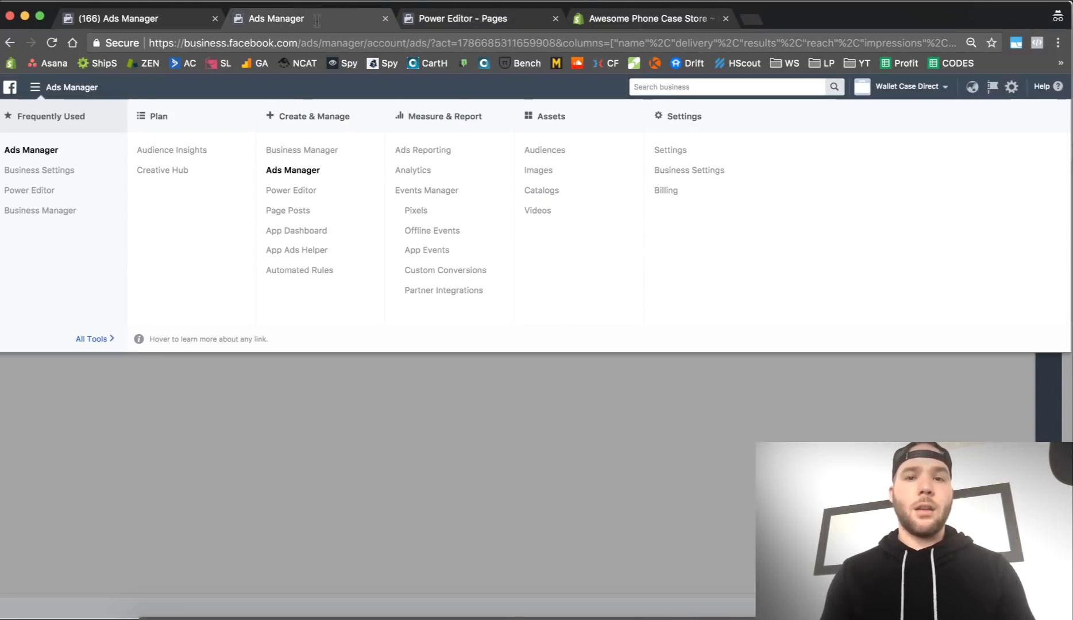
left_click(418, 414)
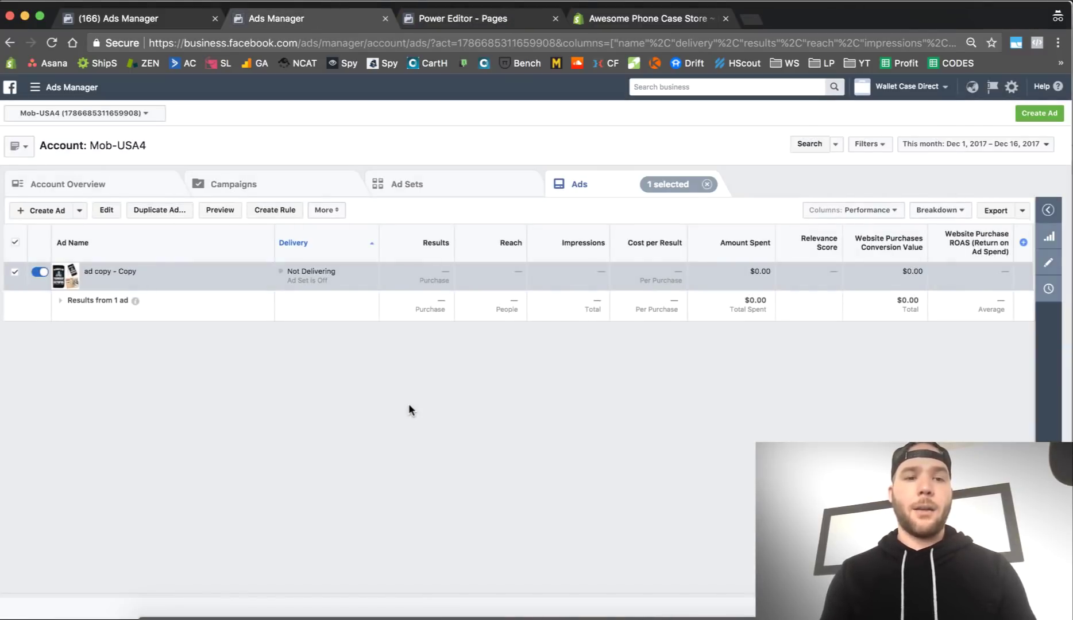
left_click(219, 211)
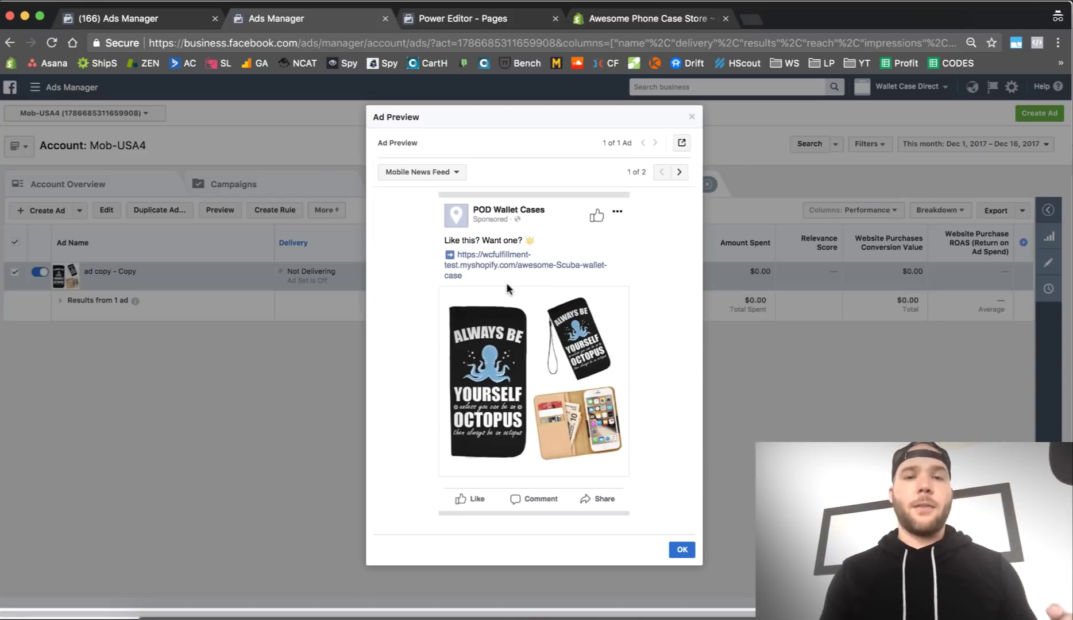
Step: Cancel the Create Unpublished Page Post dialog in Power Editor
left_click(447, 21)
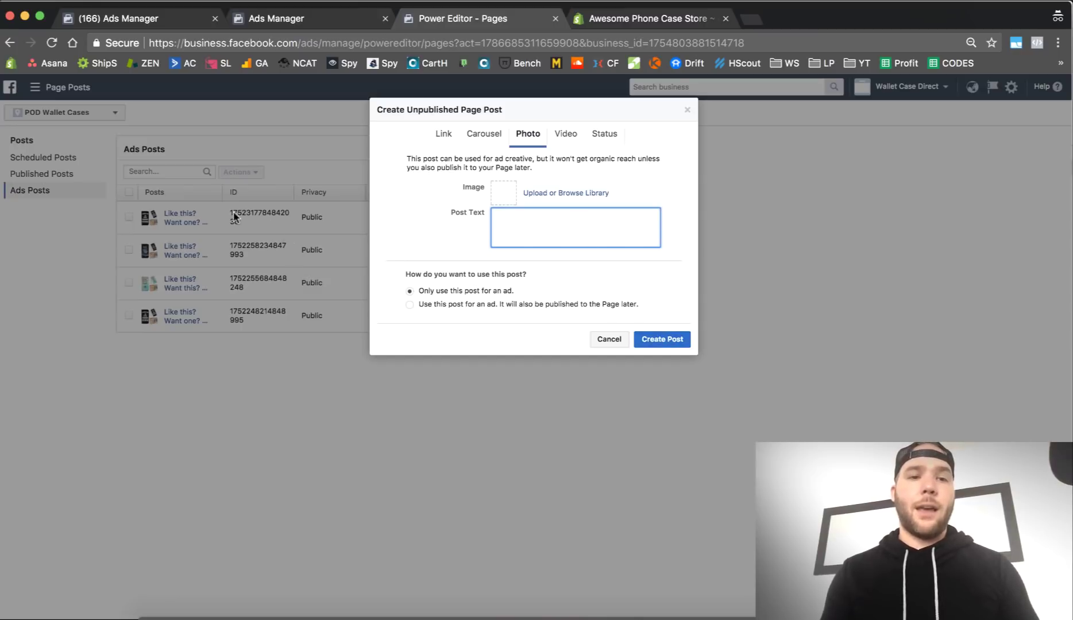
left_click(609, 339)
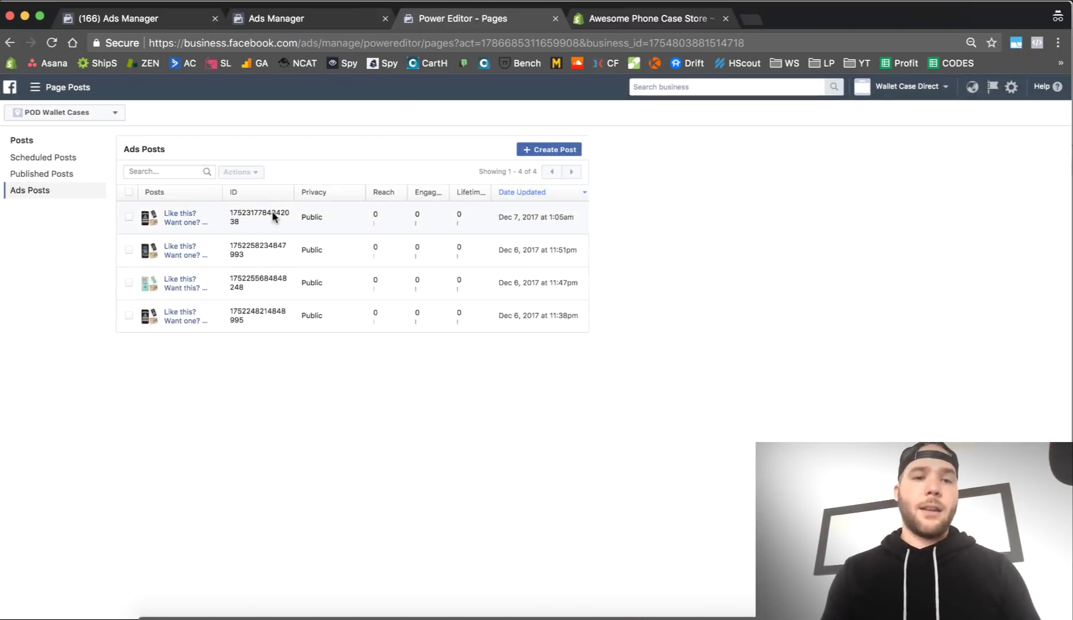
Step: Close the ad preview, check ad copy - Copy's Enter Post ID option, then collapse the panel
left_click(310, 18)
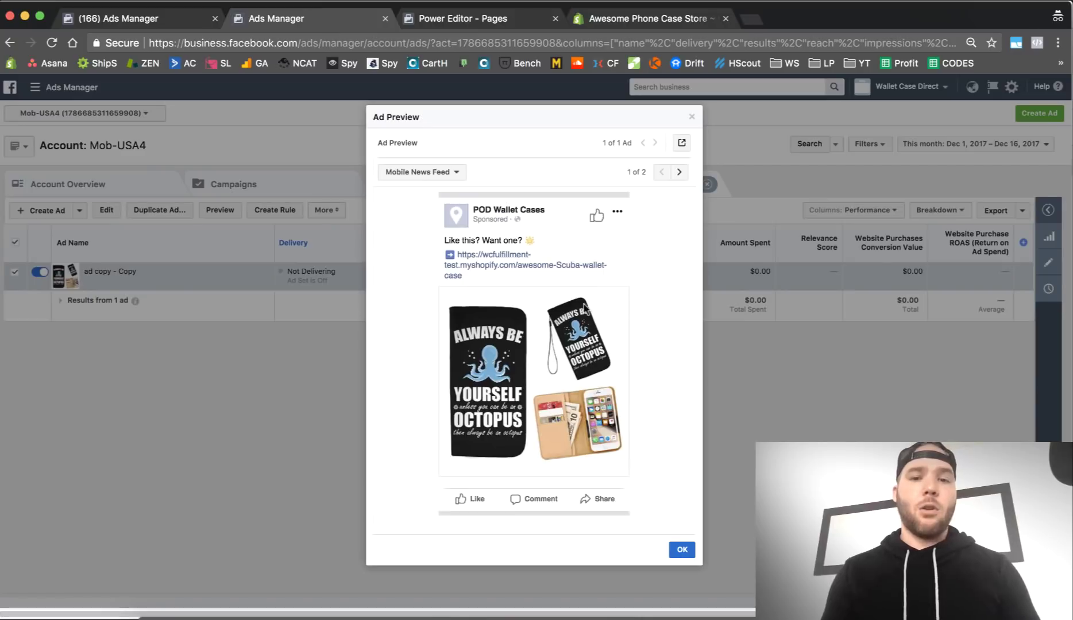
left_click(692, 116)
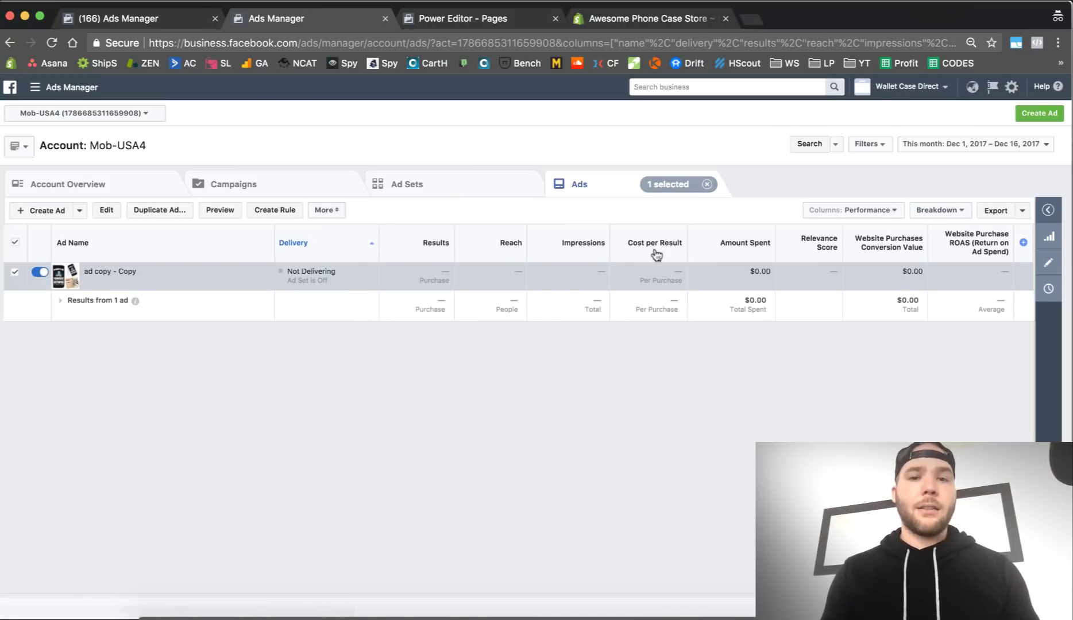
left_click(1048, 264)
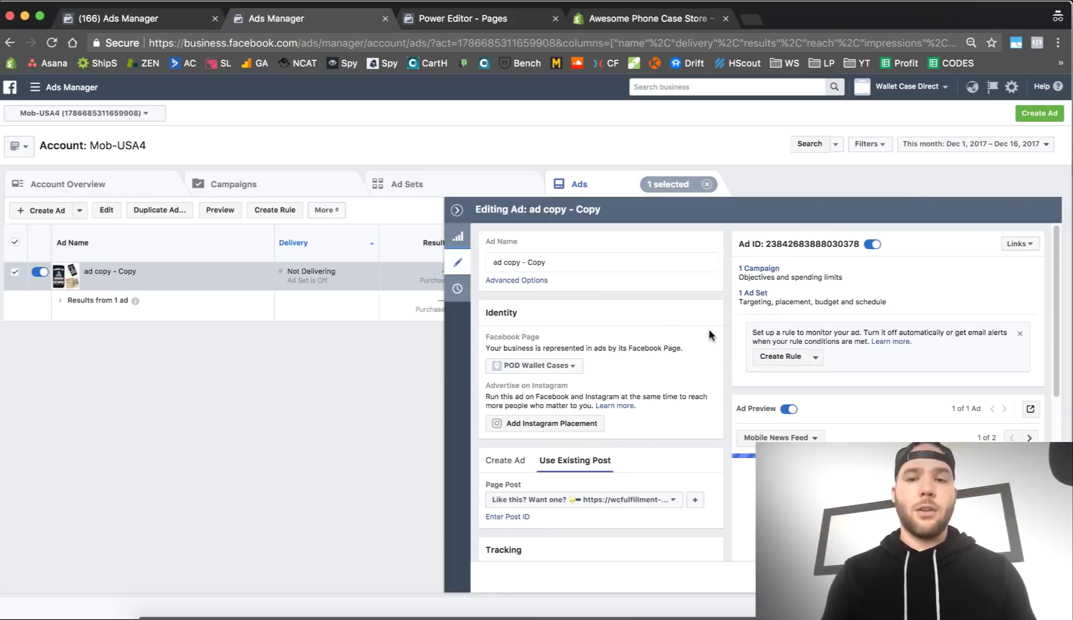
left_click(493, 514)
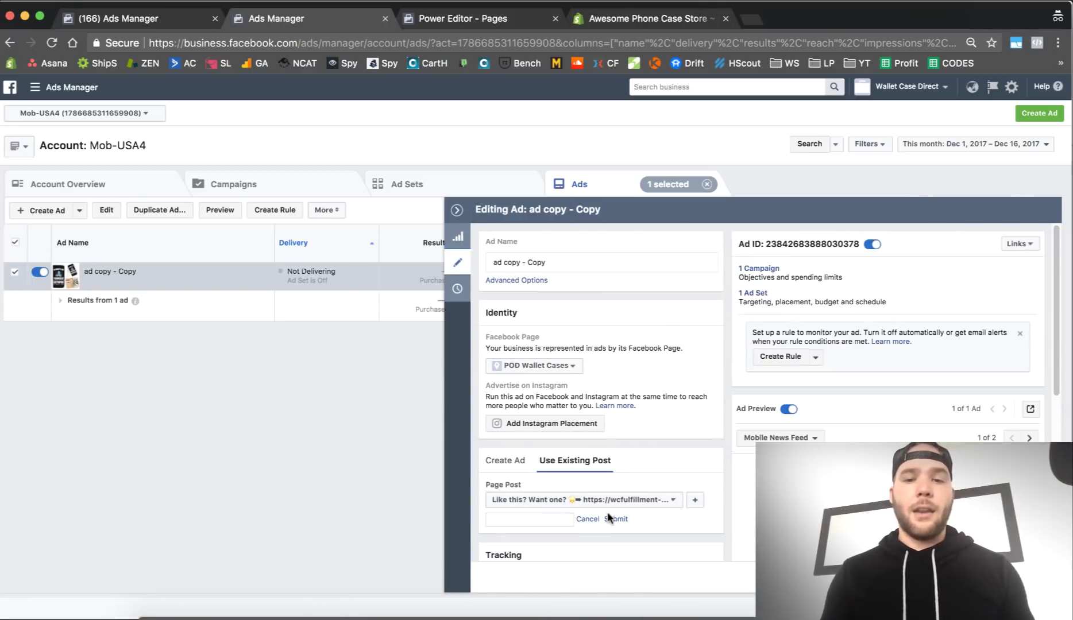
scroll(894, 424, "down", 5)
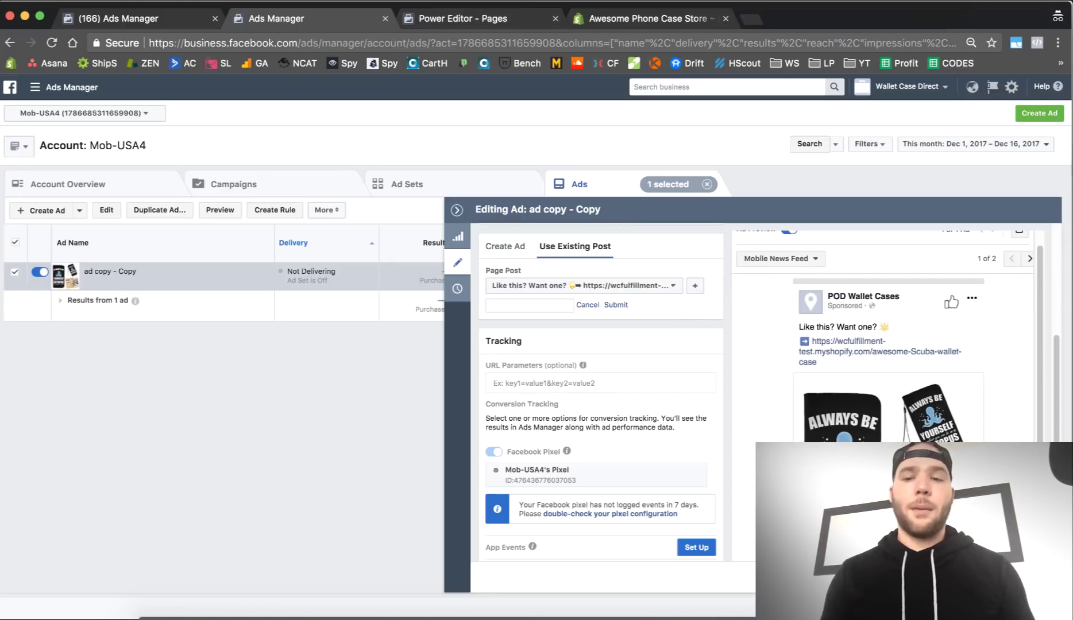
left_click(457, 210)
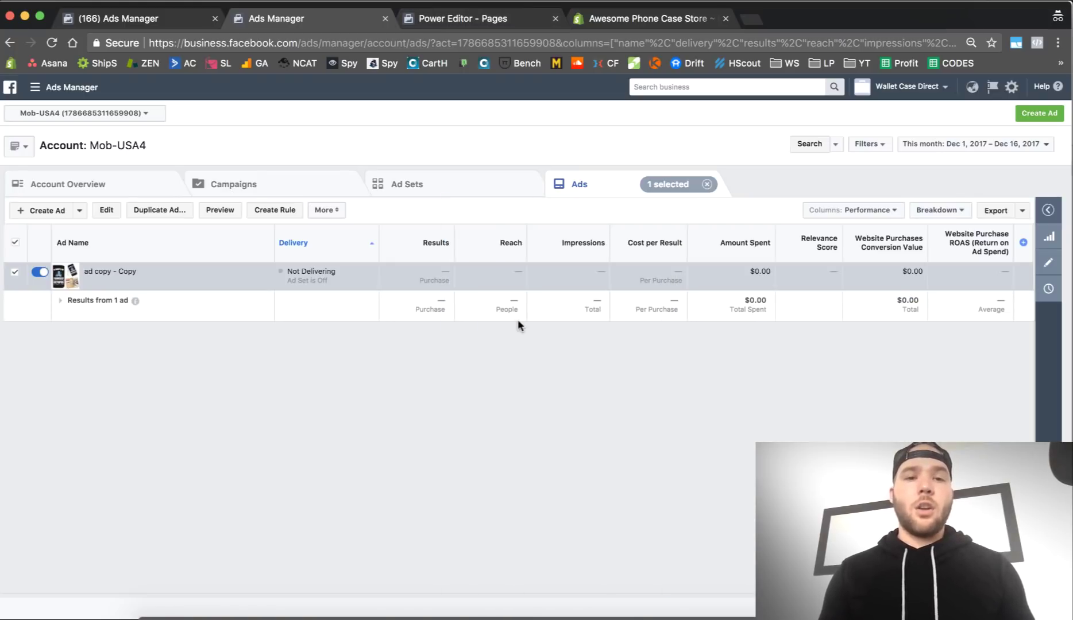
Step: Select the template ad set on the Ad Sets tab and open its settings
left_click(442, 181)
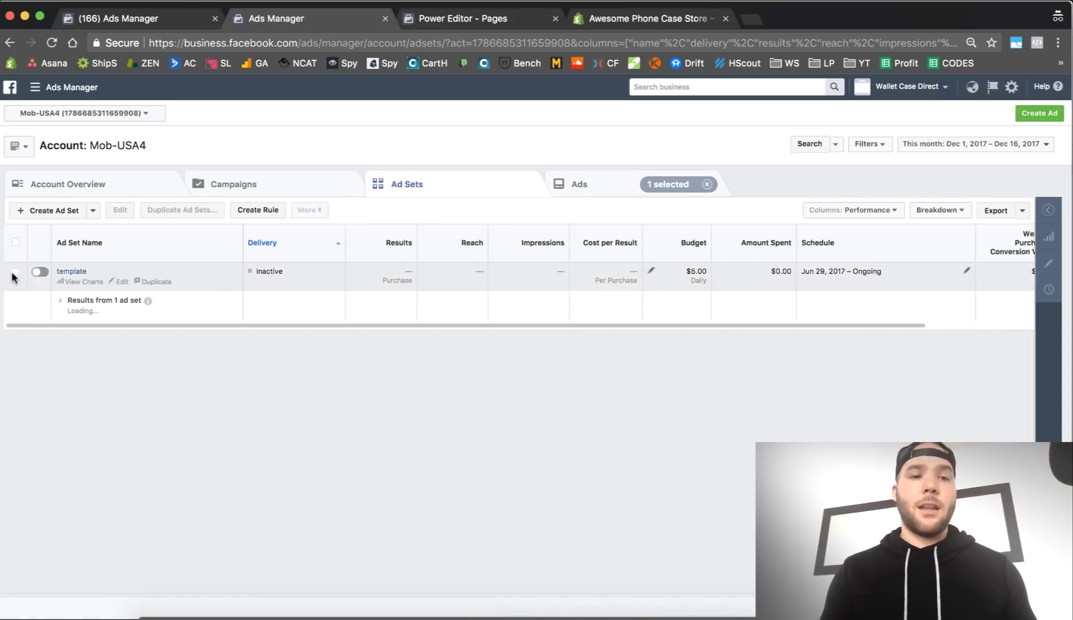
left_click(283, 265)
left_click(1049, 262)
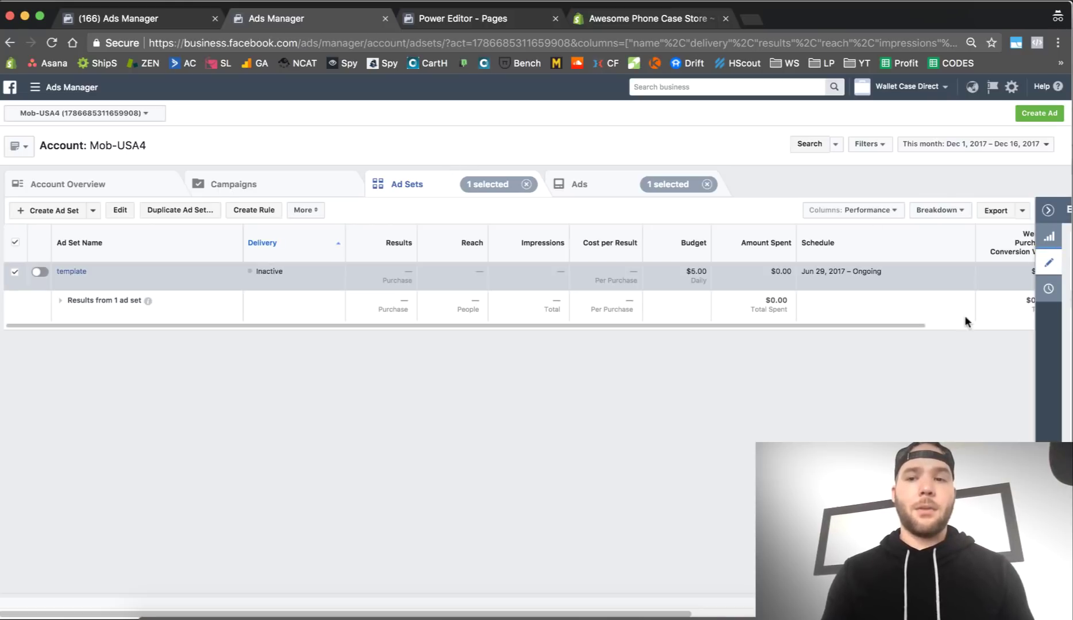
left_click(1048, 261)
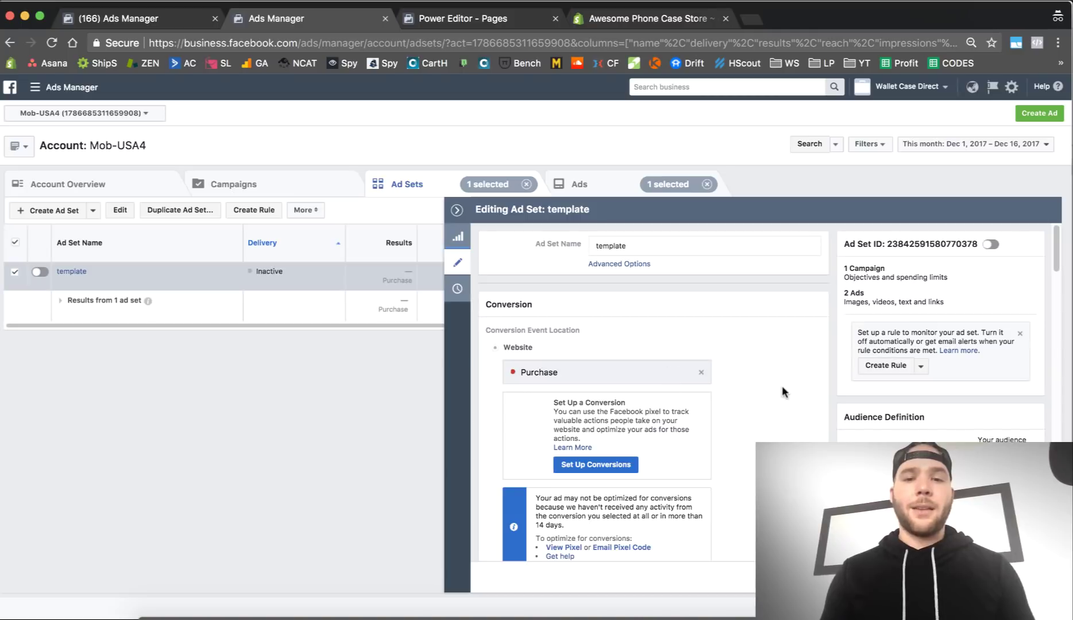
Step: Remove the Twisted Treasures - Global exclusion under Connections
scroll(783, 388, "down", 3)
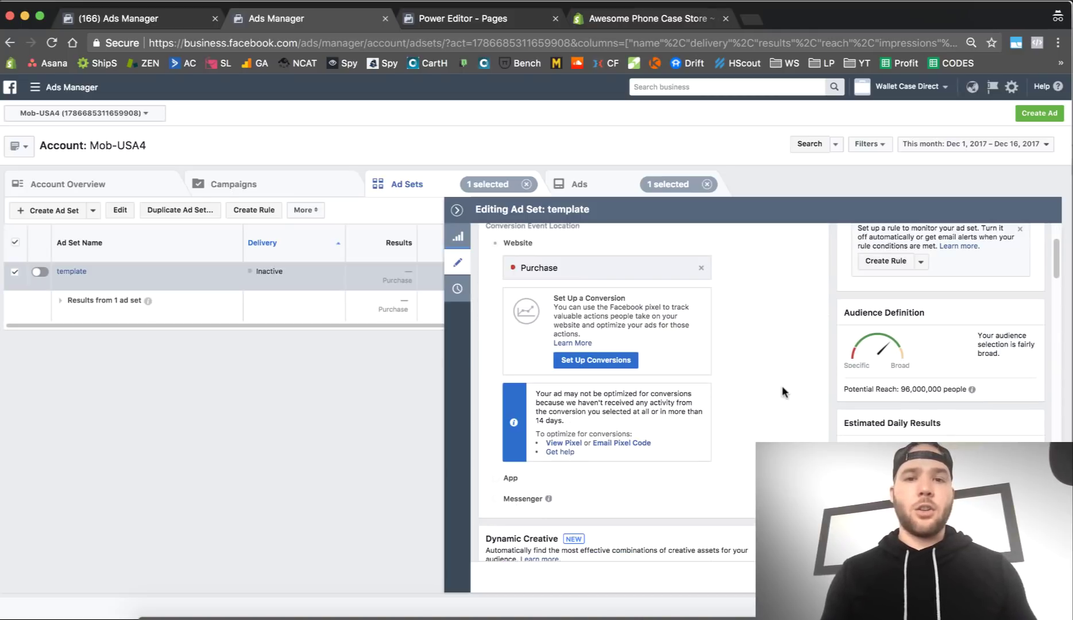
scroll(782, 393, "down", 3)
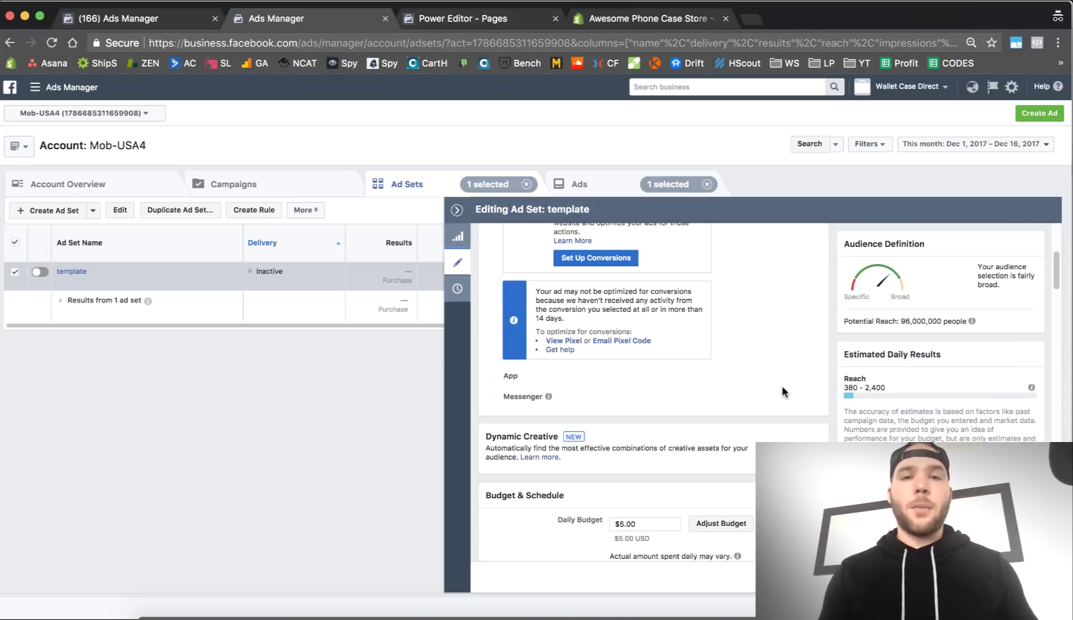
scroll(783, 391, "down", 15)
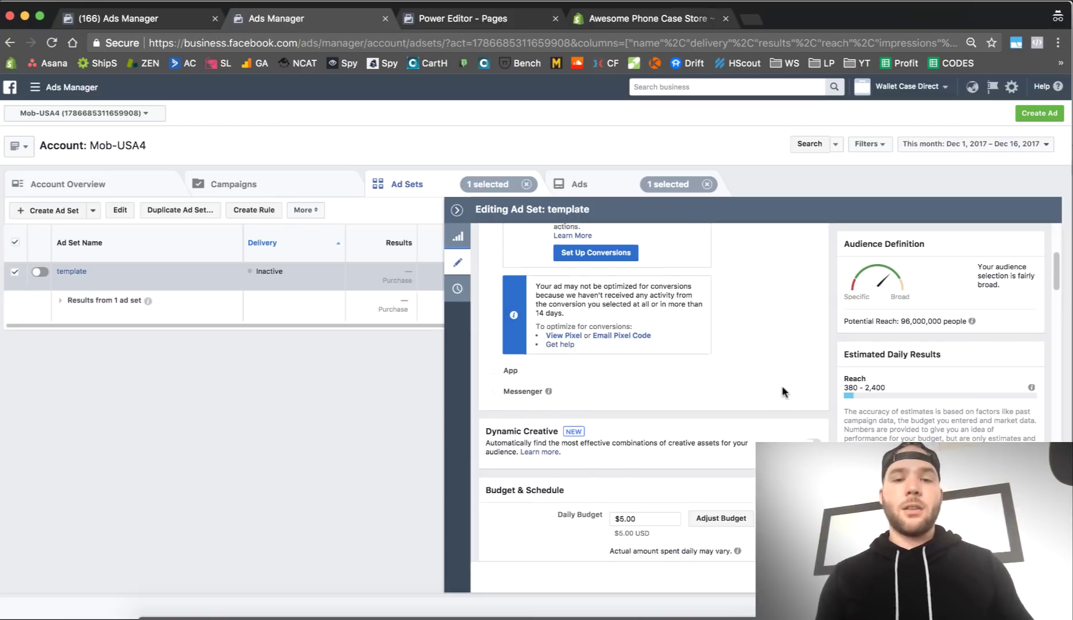
scroll(782, 385, "down", 13)
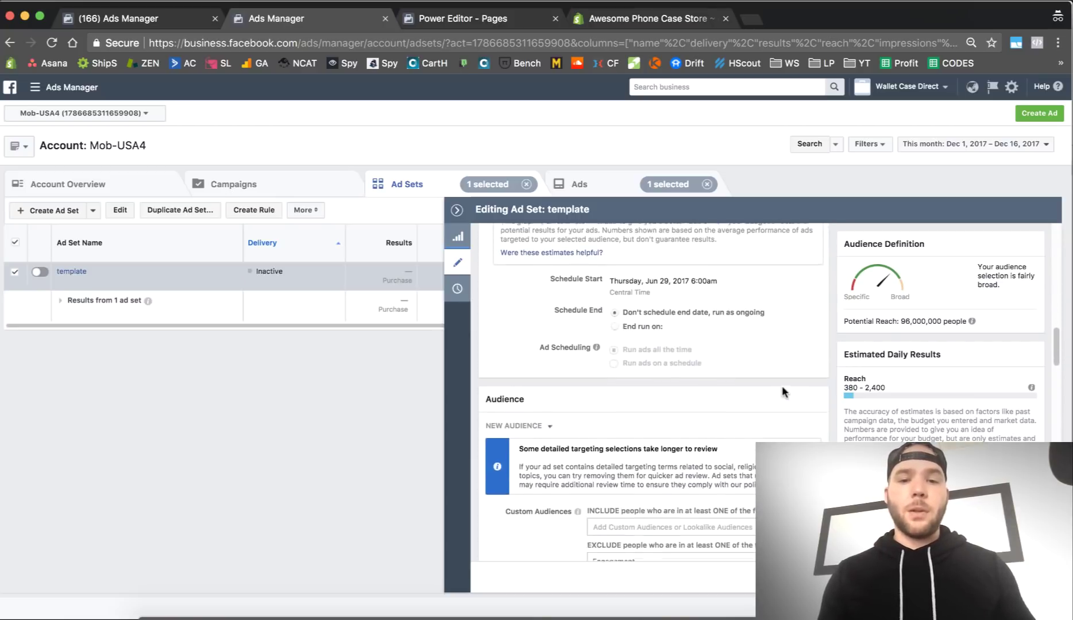
scroll(529, 415, "down", 4)
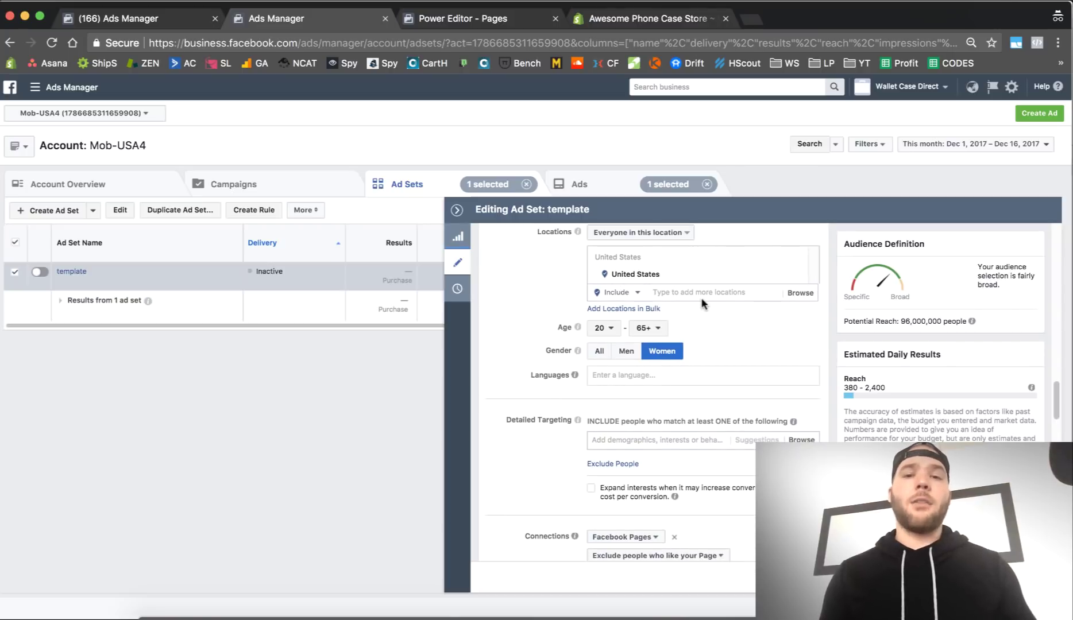
scroll(534, 365, "down", 5)
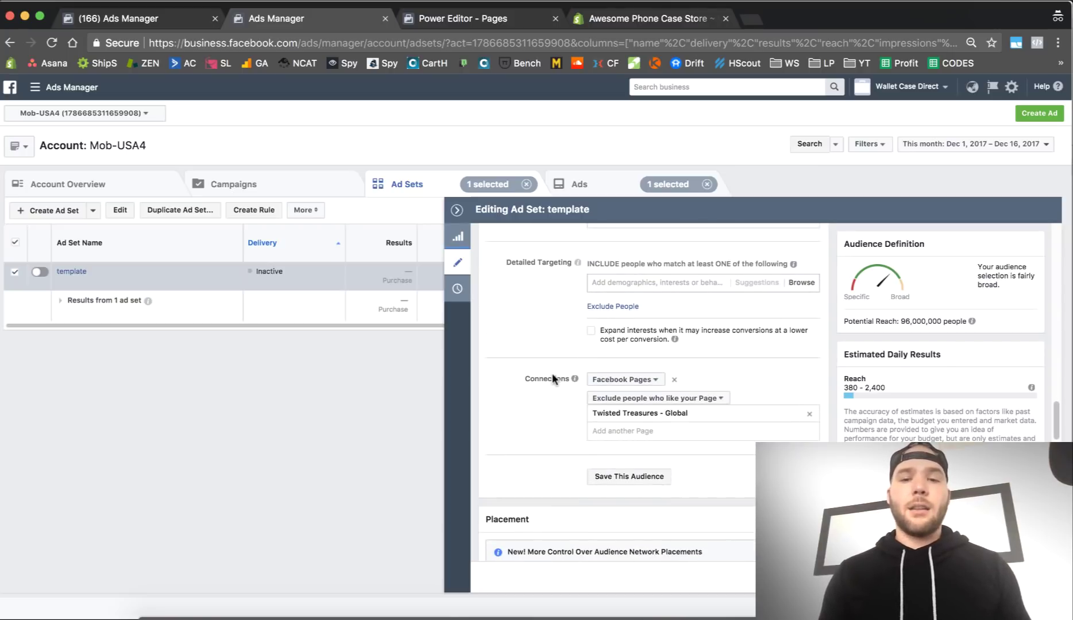
scroll(553, 374, "up", 1)
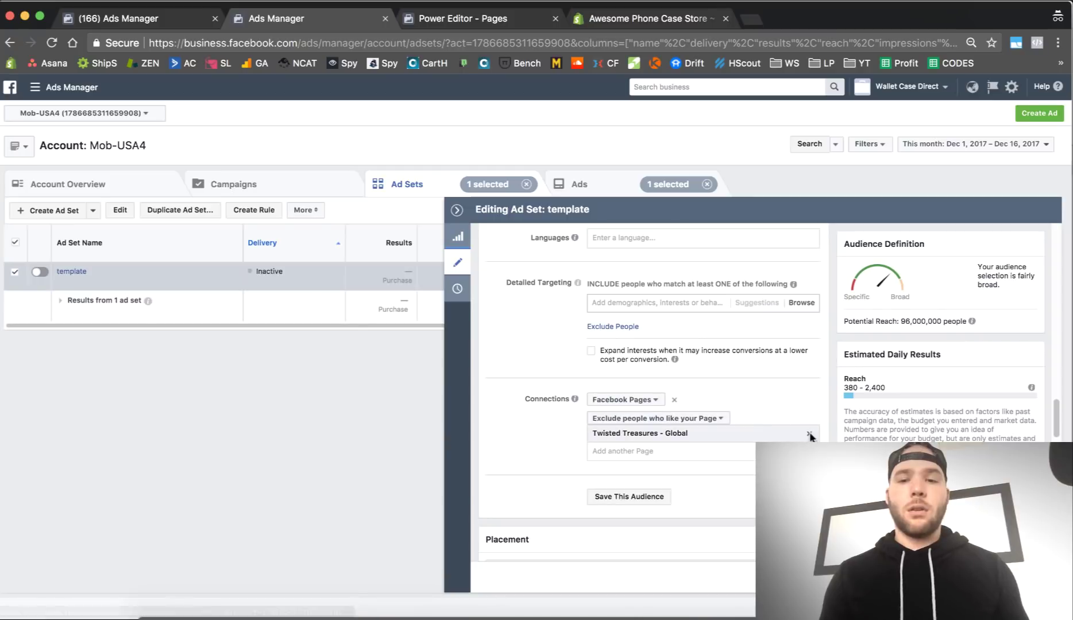
left_click(809, 436)
scroll(742, 393, "down", 1)
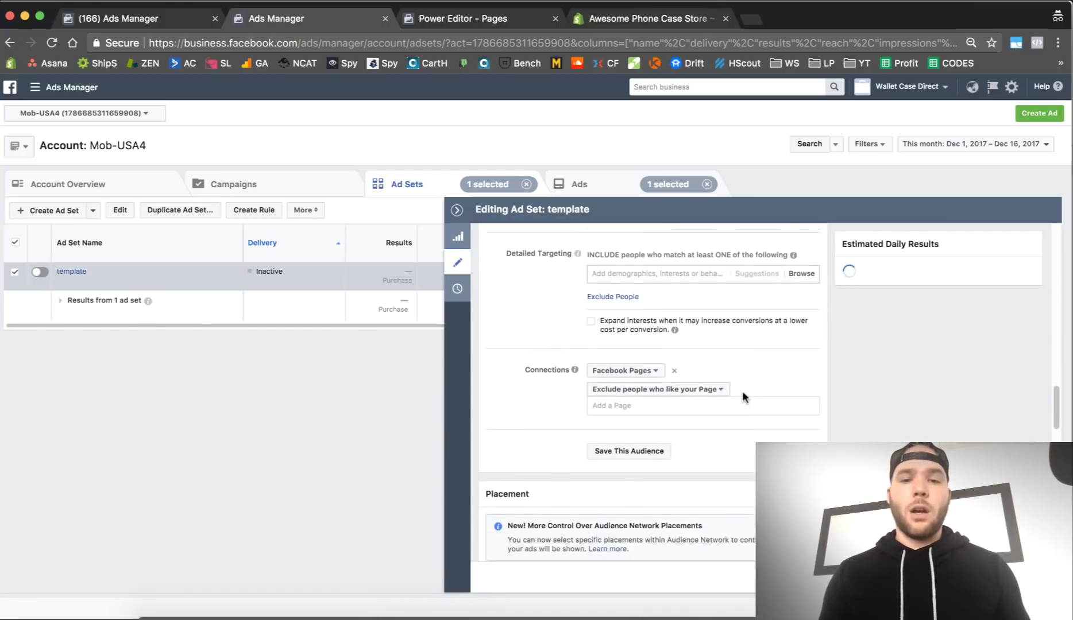
scroll(742, 393, "down", 8)
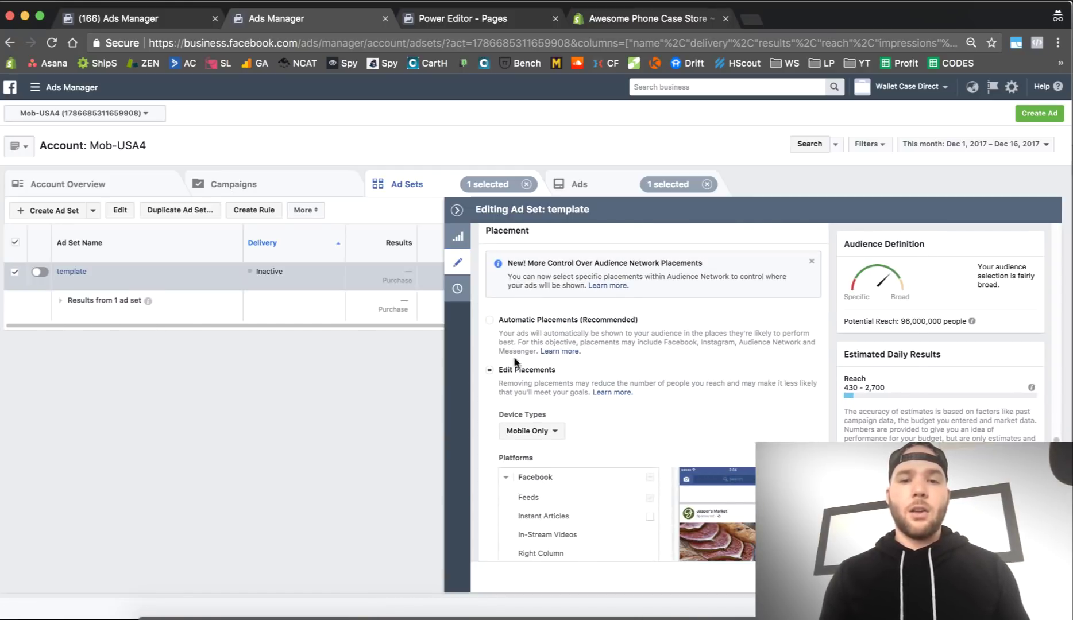
Step: Keep the placement Device Types on Mobile Only
scroll(525, 368, "down", 2)
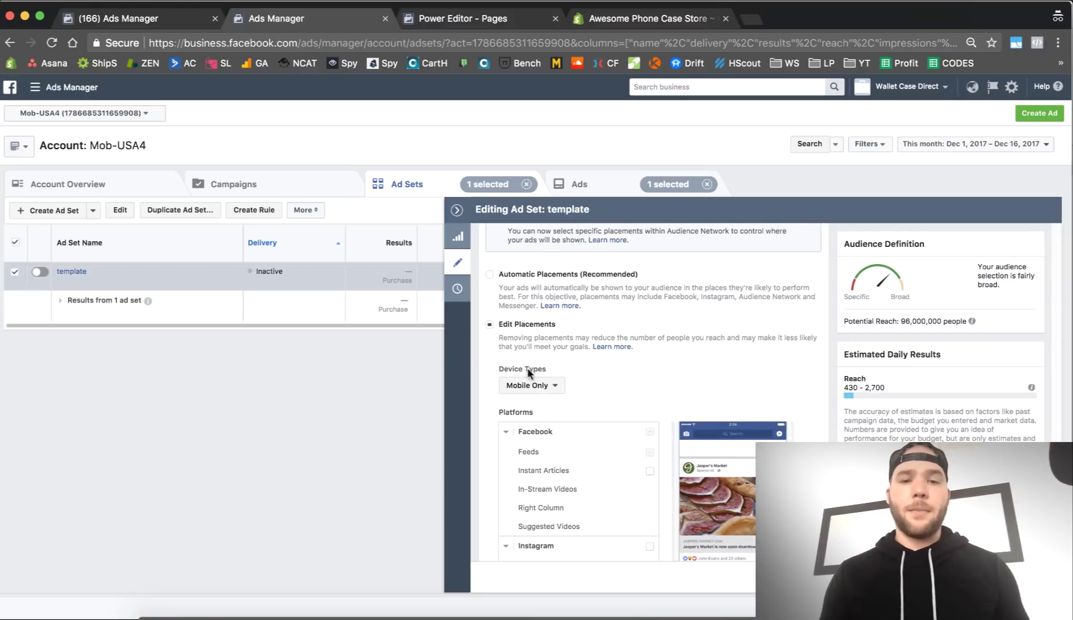
left_click(551, 387)
left_click(551, 420)
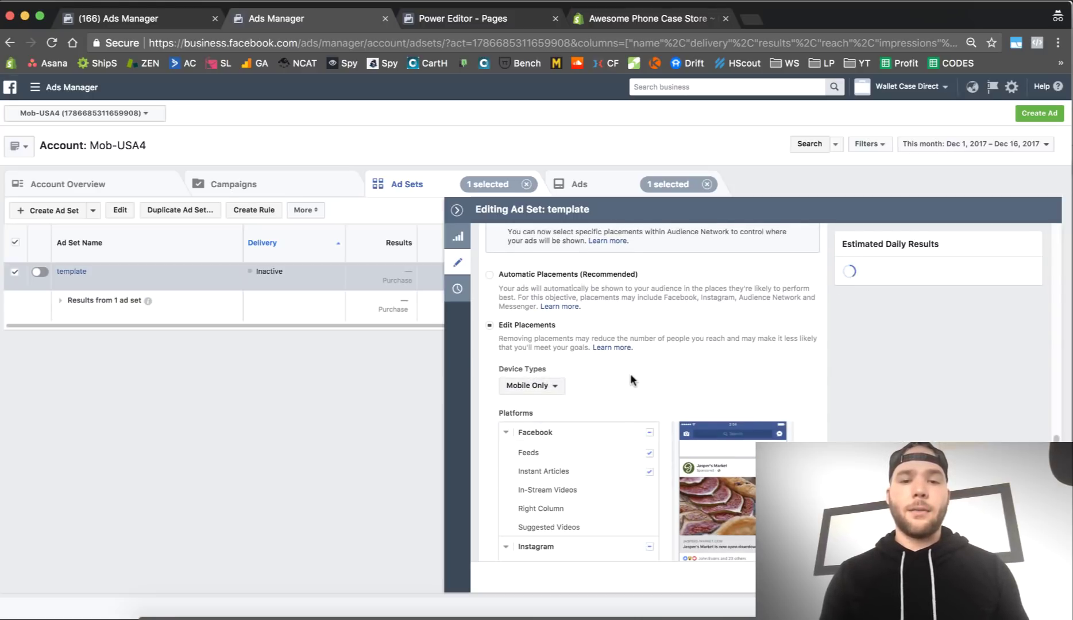
scroll(630, 373, "down", 2)
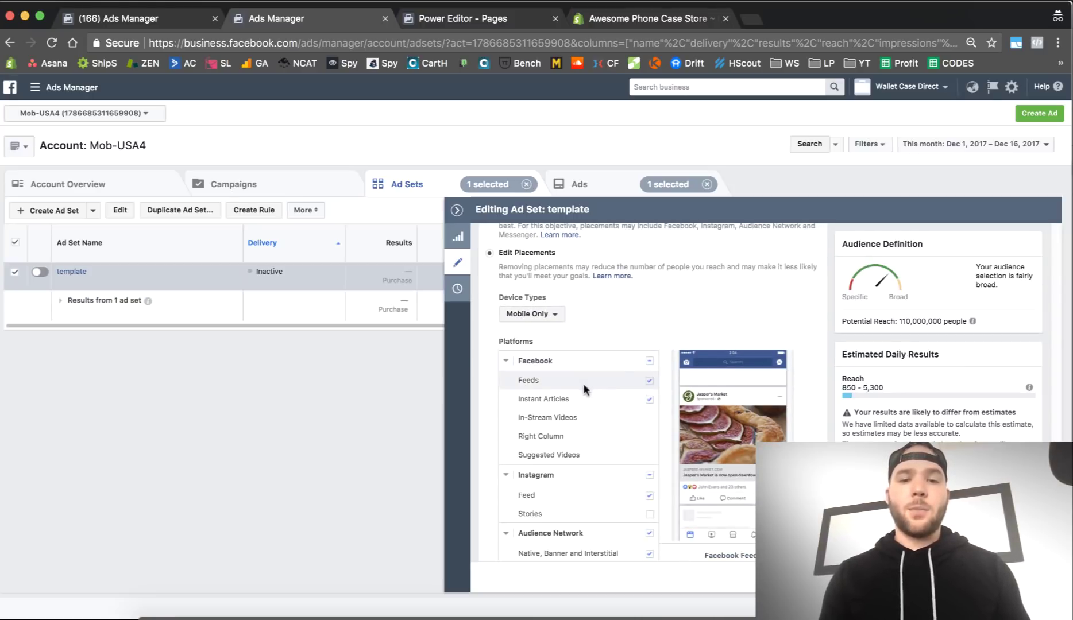
Step: Untick Instant Articles, Instagram, Audience Network and Messenger placements
left_click(651, 400)
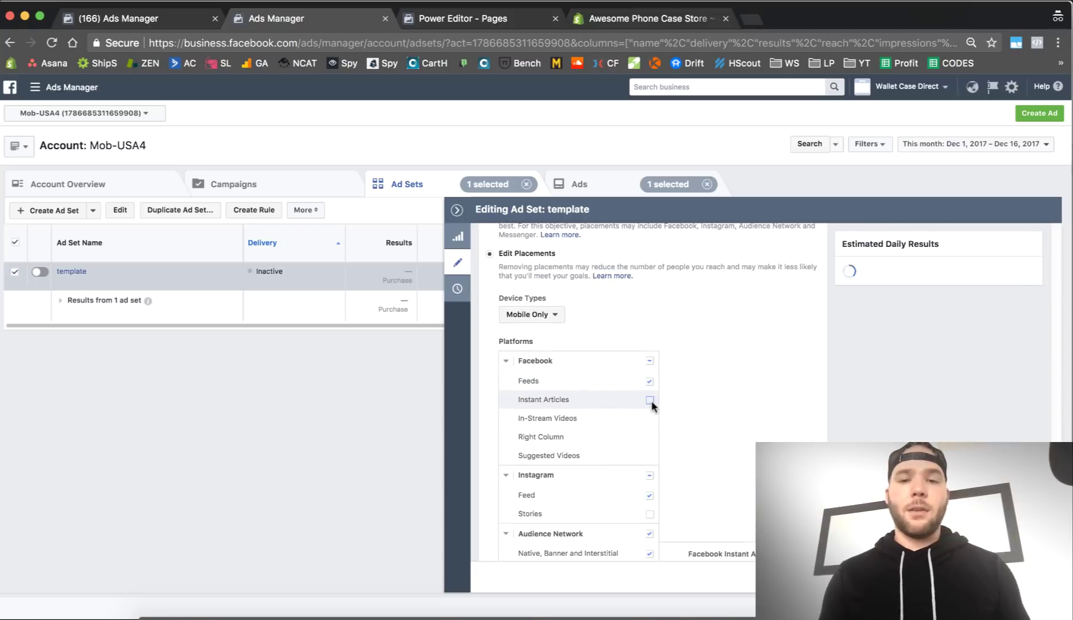
left_click(650, 476)
scroll(638, 453, "down", 4)
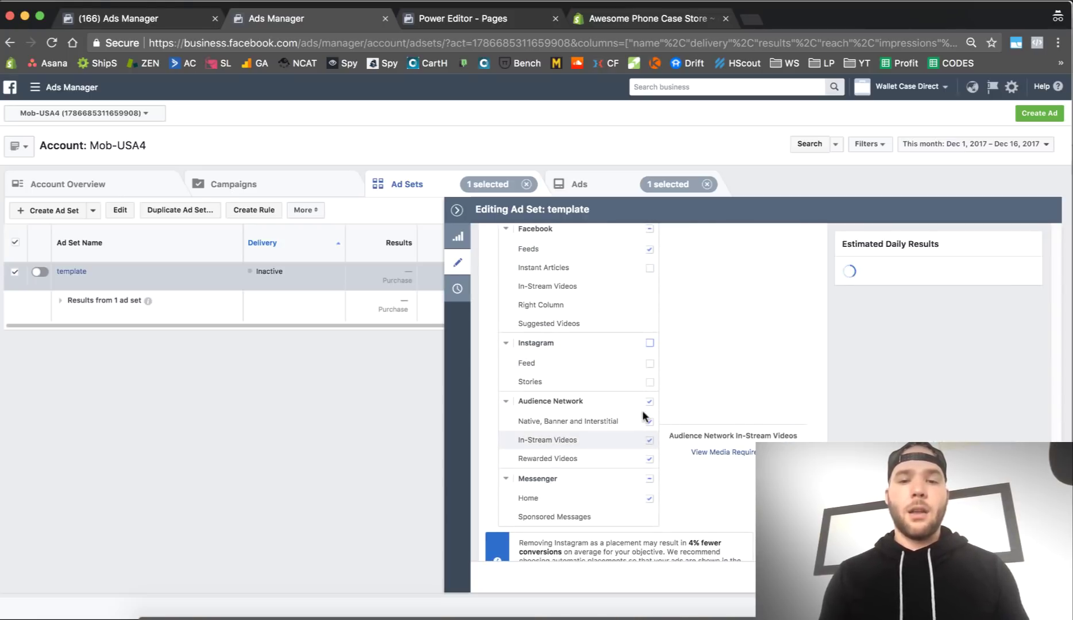
left_click(650, 402)
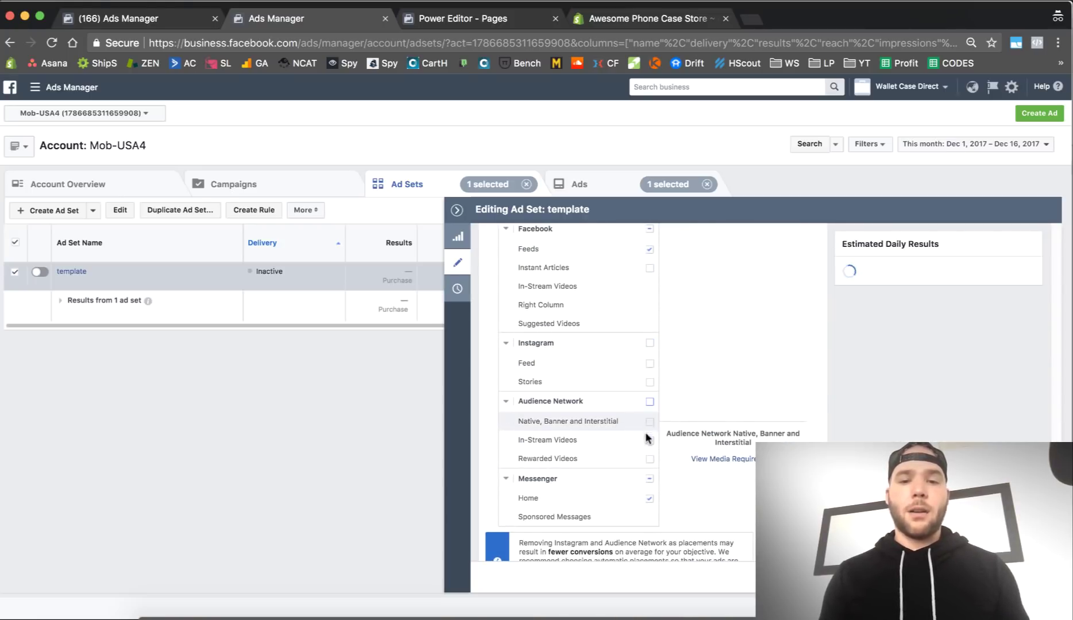
left_click(649, 479)
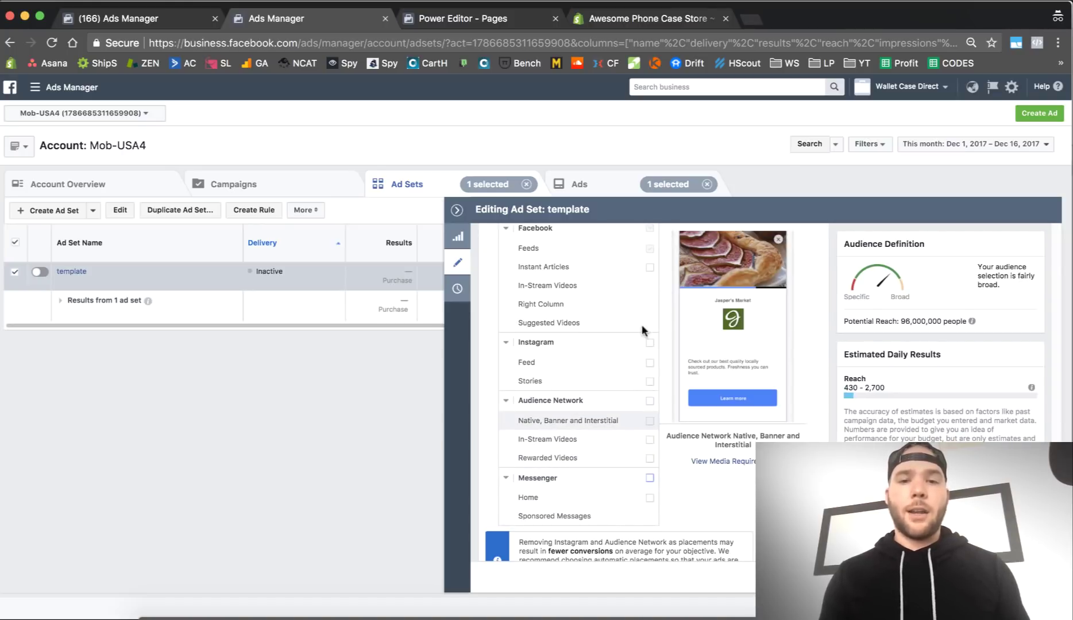
scroll(642, 321, "up", 3)
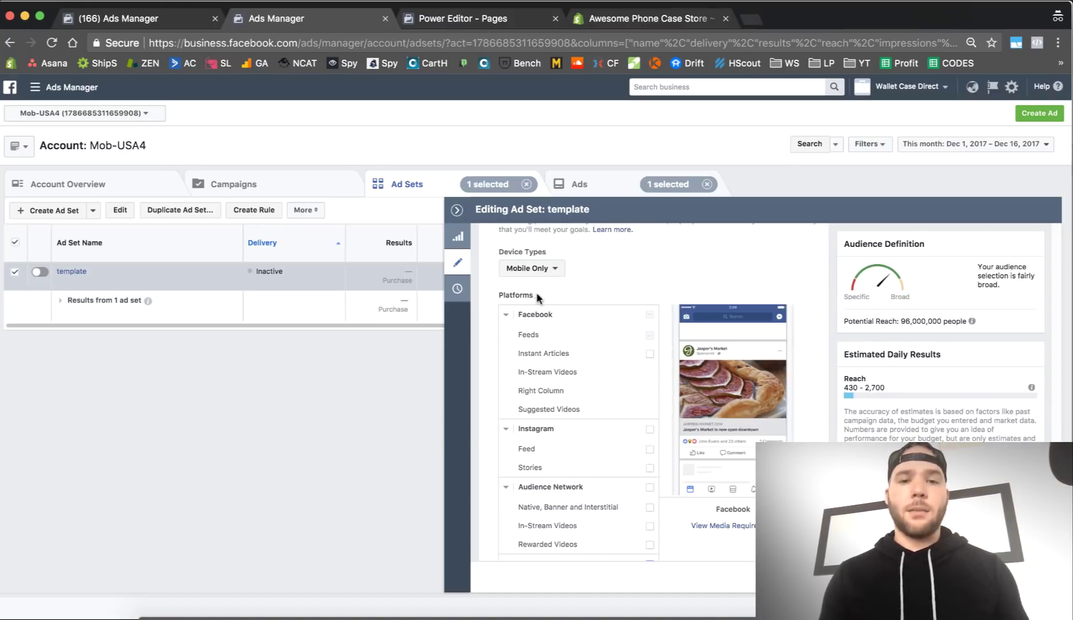